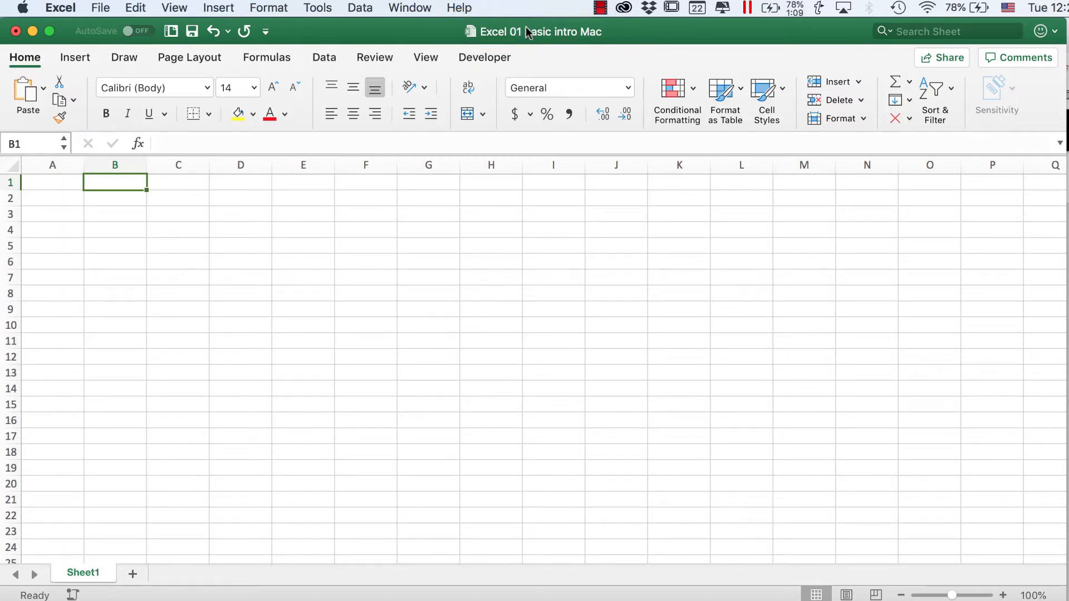
# Show the workbook's location in its Excel training folder and return to the workbook
pyautogui.keyDown('super'); pyautogui.click(526, 27); pyautogui.keyUp('super')
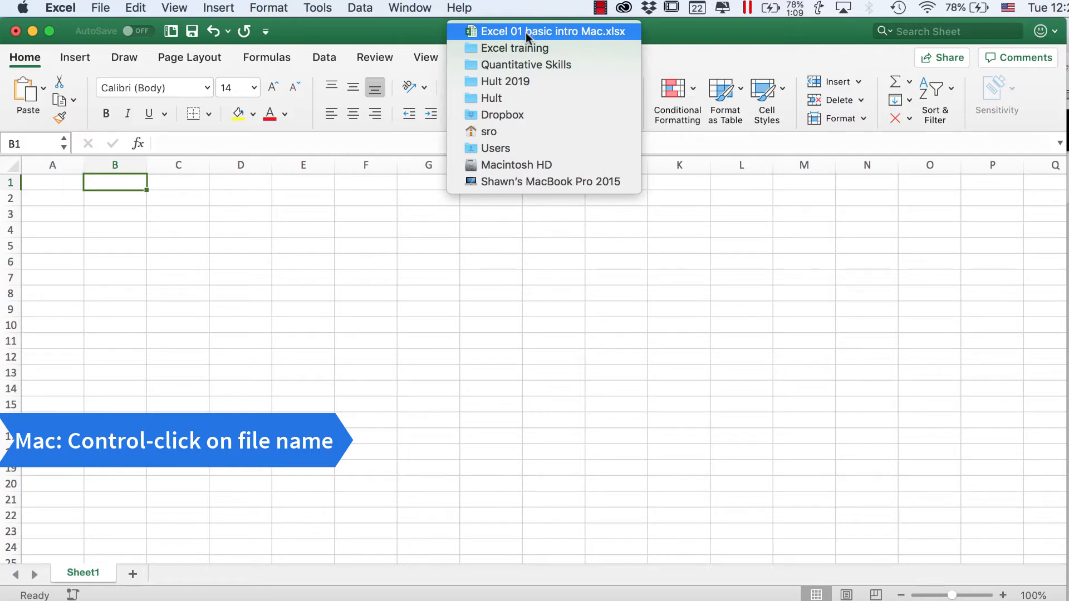
pyautogui.click(522, 49)
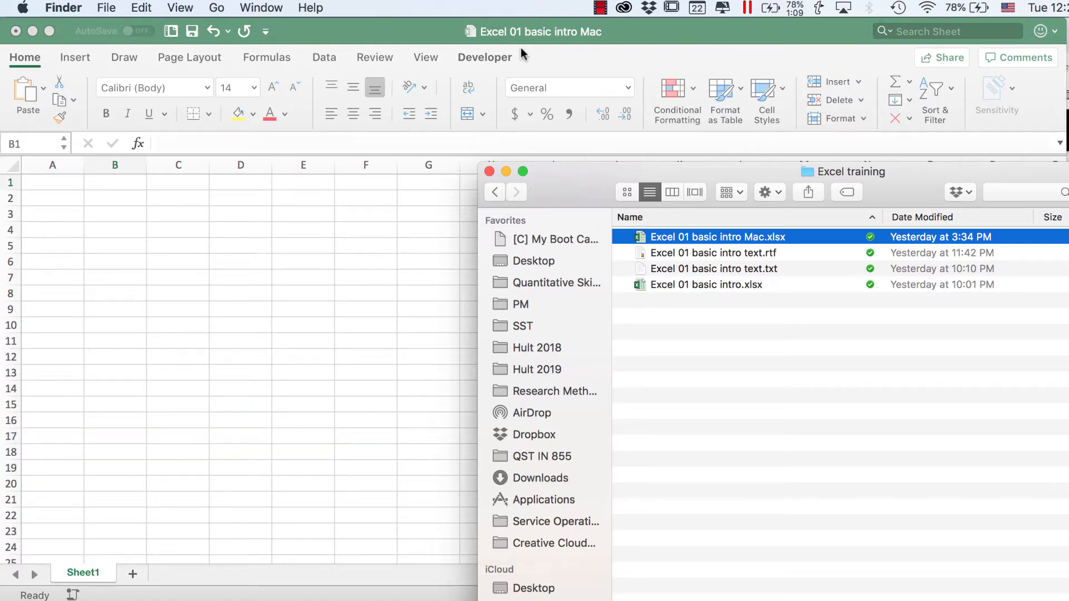
pyautogui.click(365, 182)
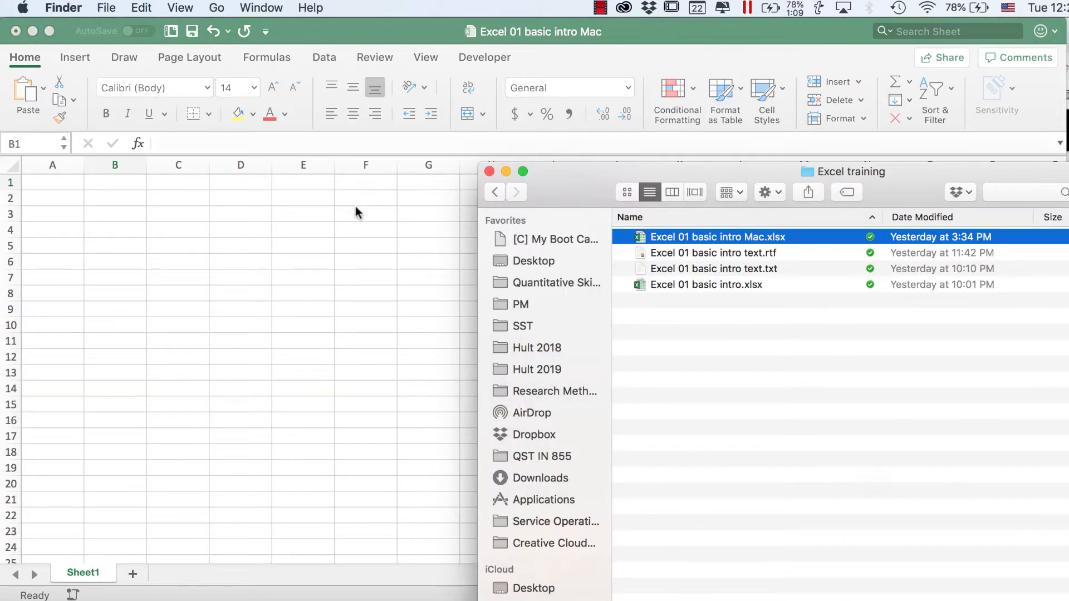
pyautogui.click(356, 206)
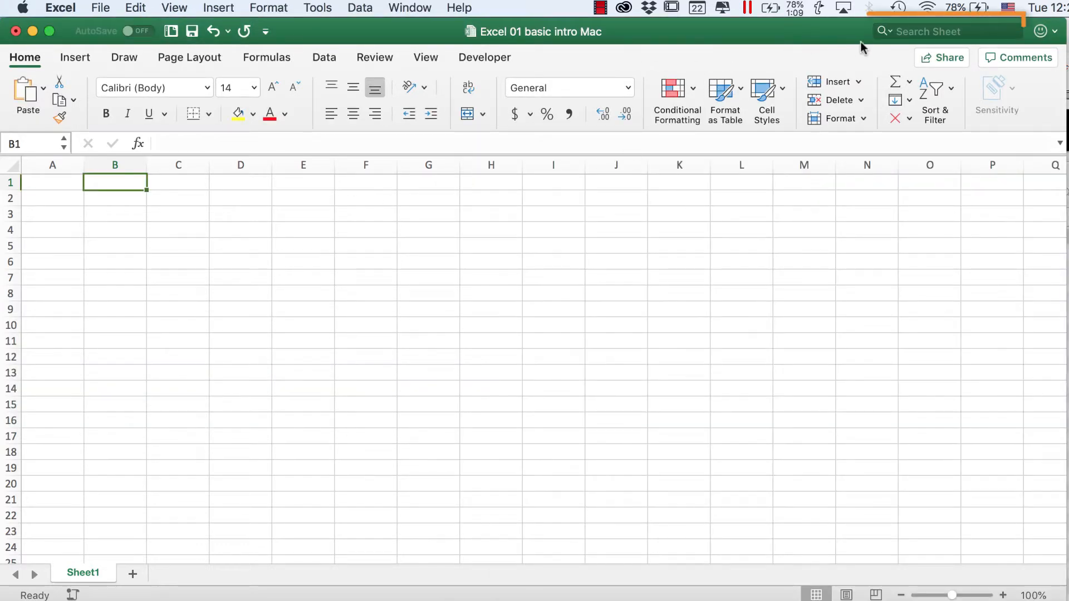
# Examine the sheet search field and the commands available for drawing, page layout, formulas, data and review, ending on the home commands
pyautogui.click(910, 32)
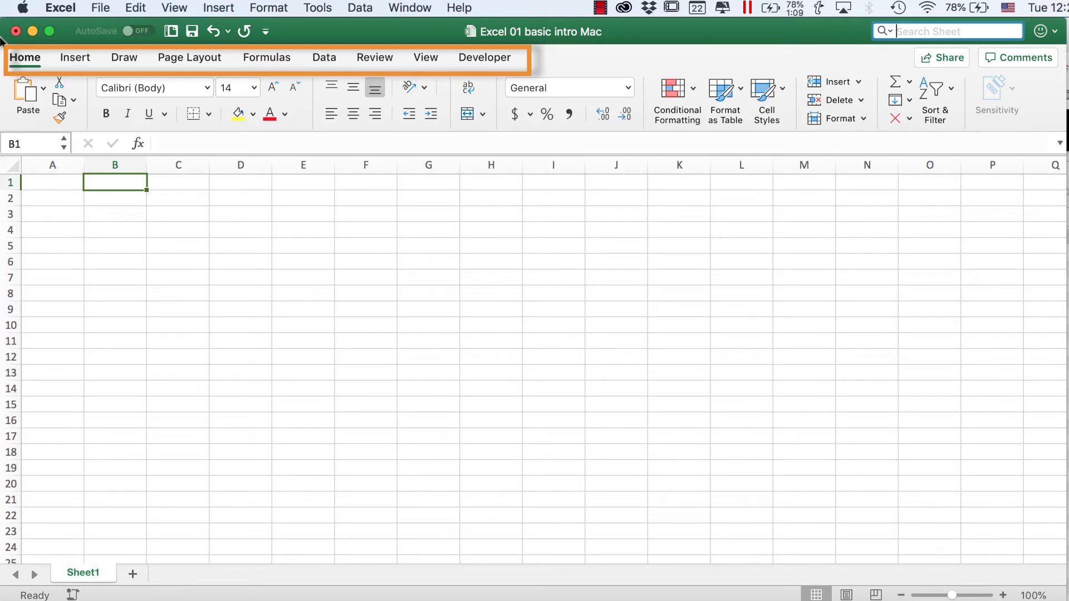
pyautogui.click(119, 59)
pyautogui.click(169, 59)
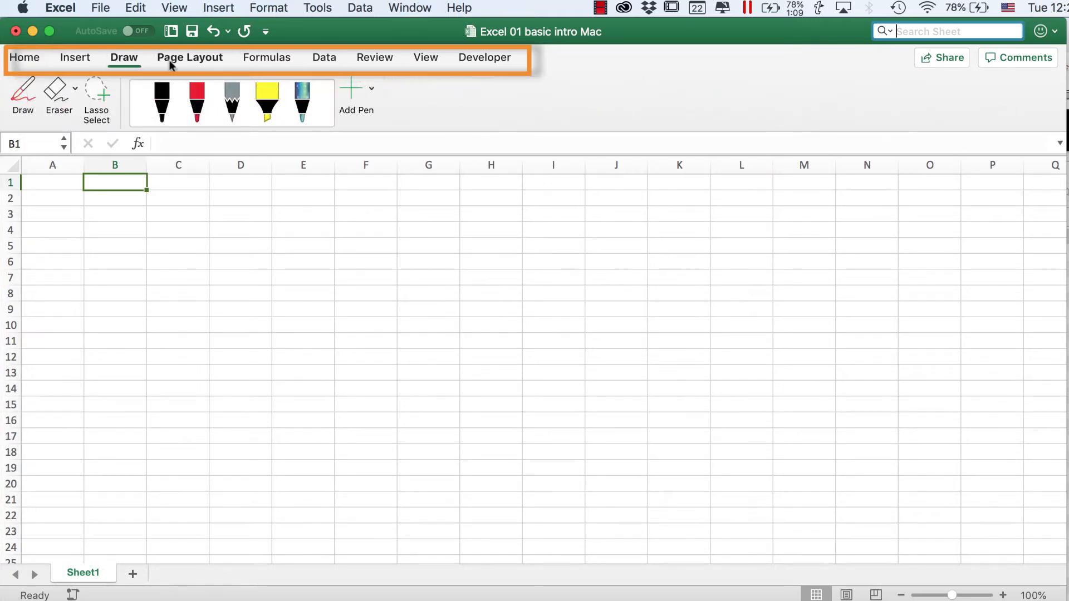
pyautogui.click(267, 61)
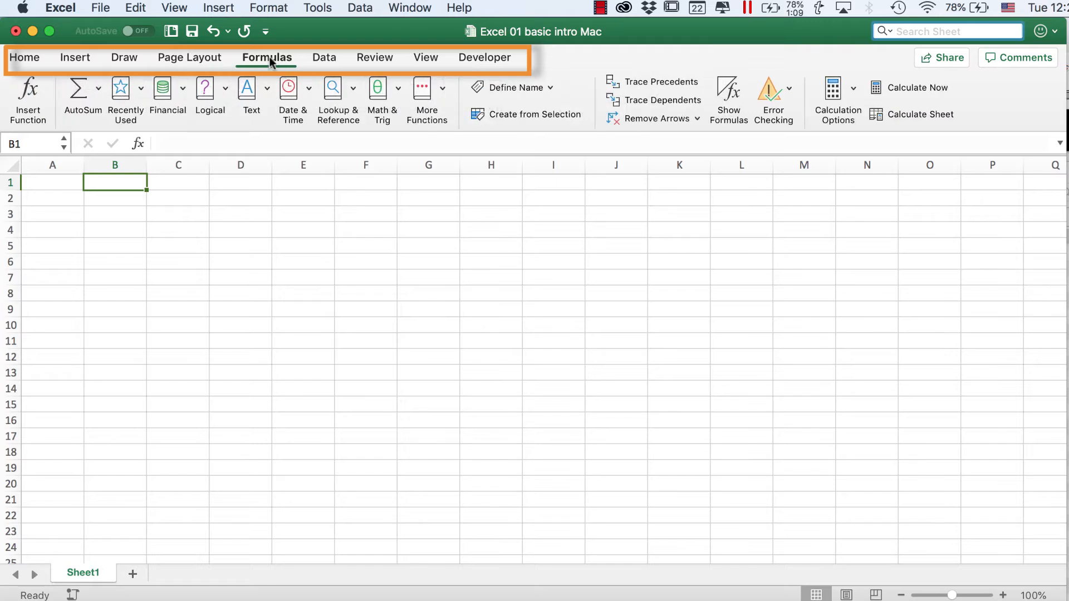
pyautogui.click(325, 62)
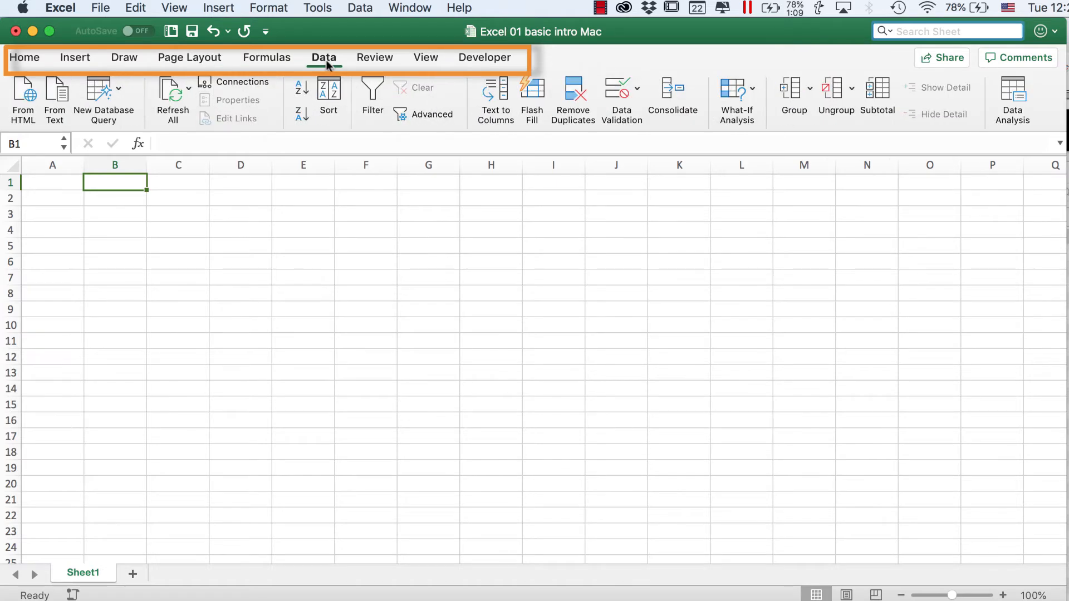
pyautogui.click(373, 66)
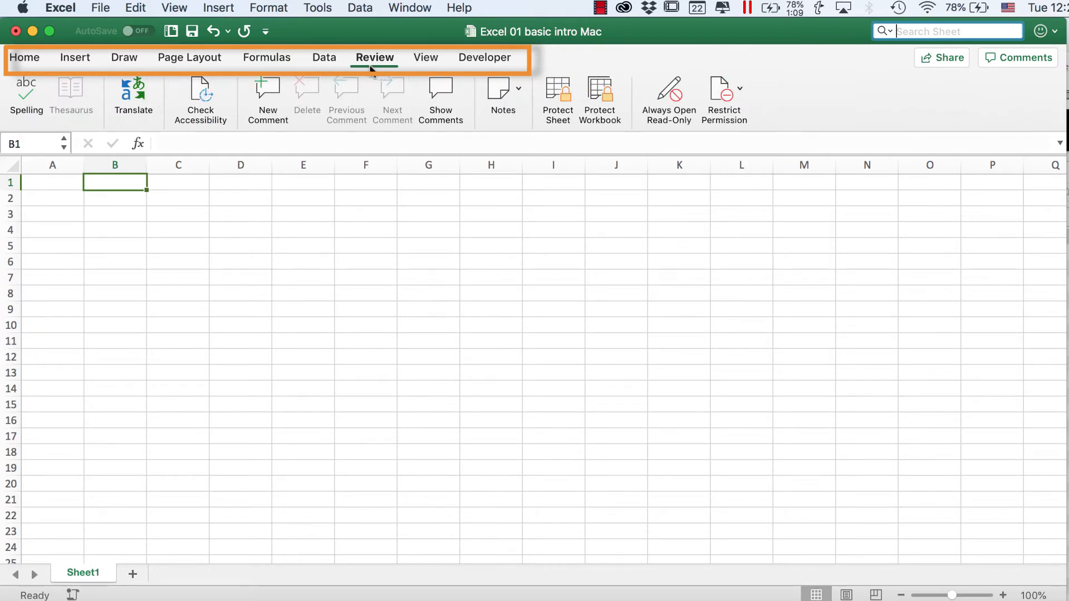
pyautogui.click(29, 60)
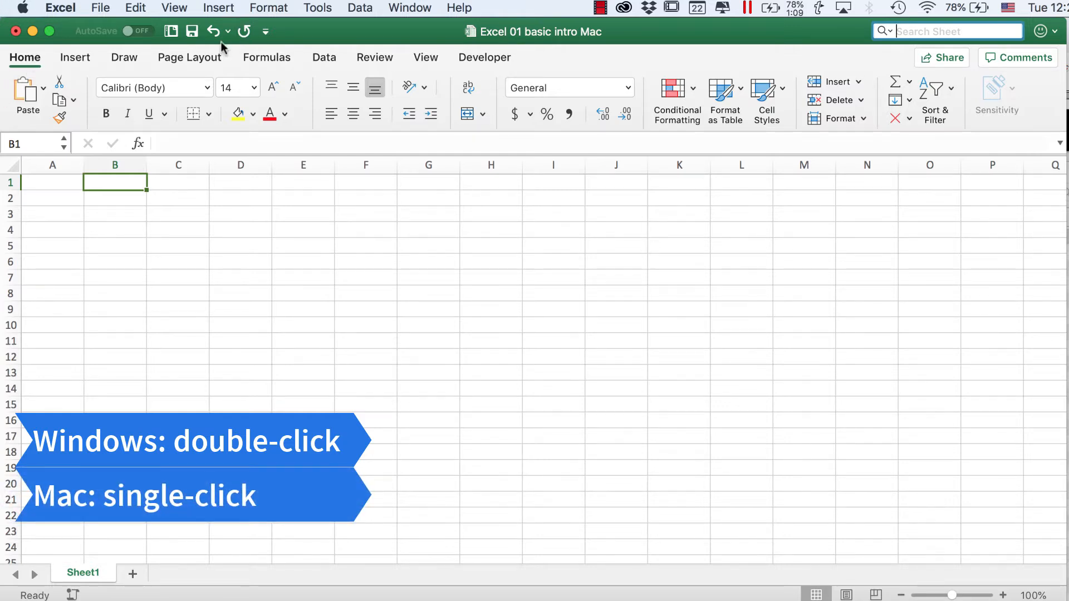
# Collapse the ribbon and expand it again in both the Windows and Mac versions of the workbook
pyautogui.click(25, 61)
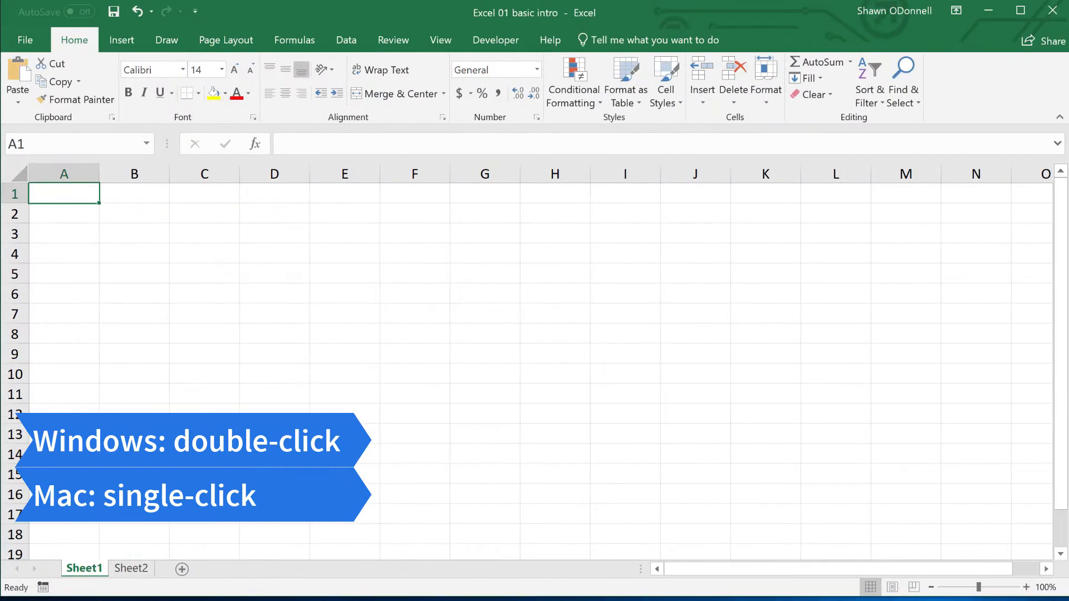
pyautogui.doubleClick(76, 39)
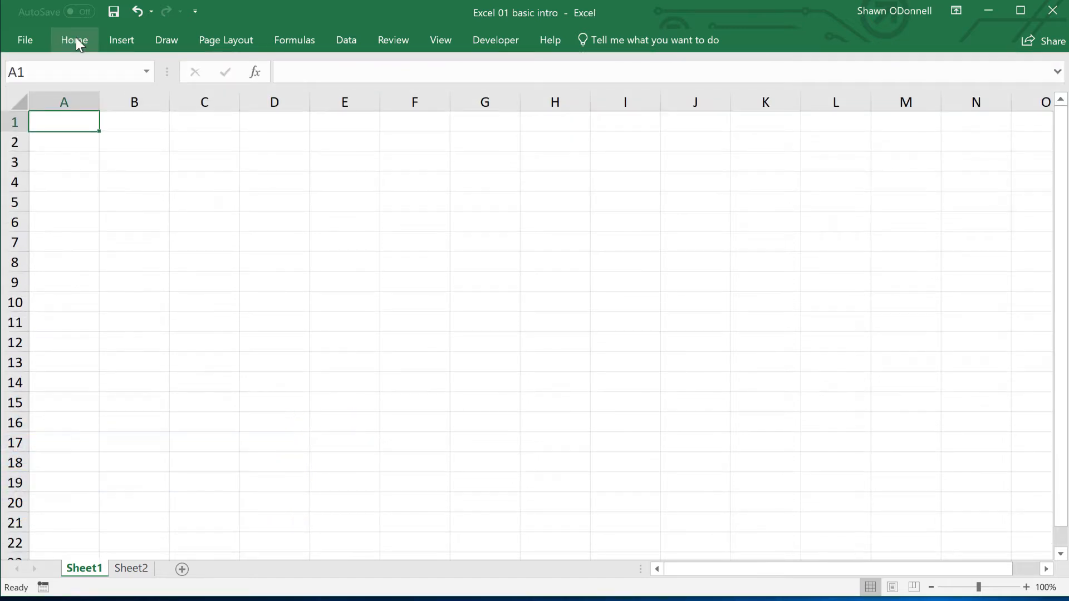
pyautogui.doubleClick(76, 39)
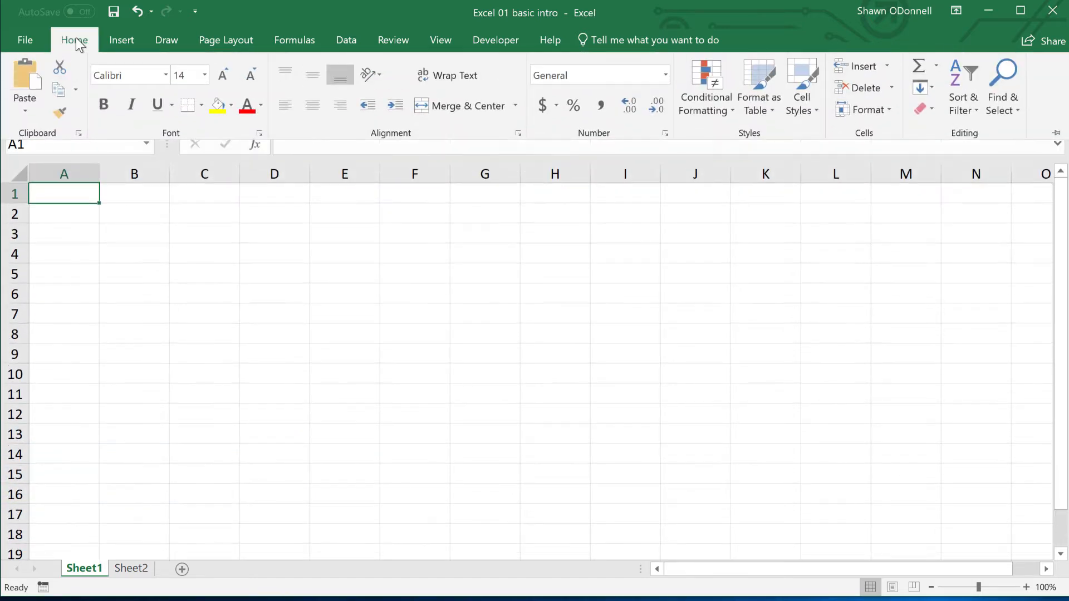
pyautogui.press('super+Tab')
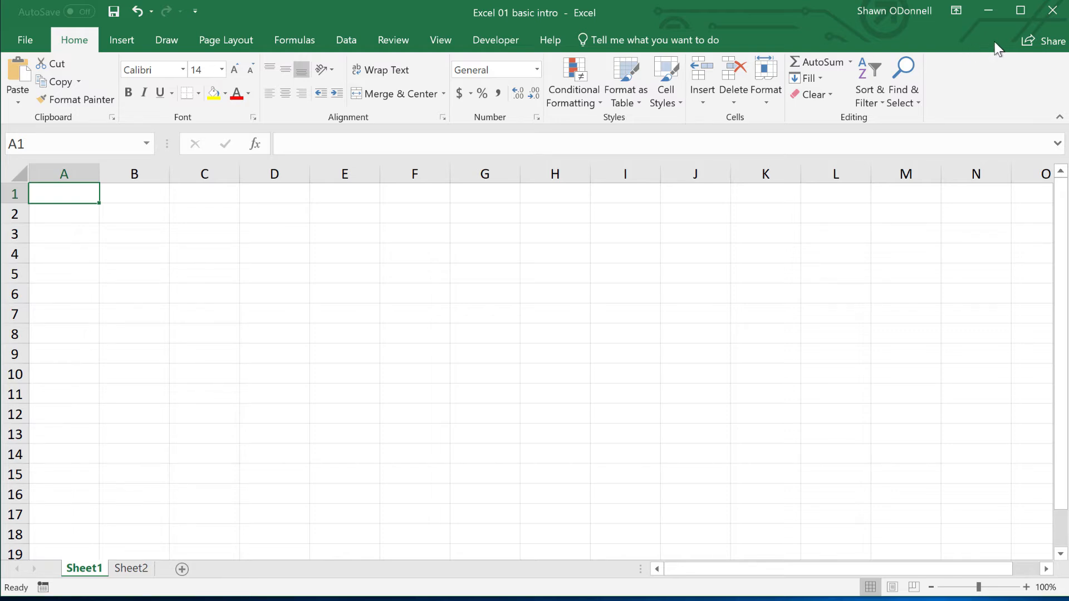
pyautogui.click(956, 12)
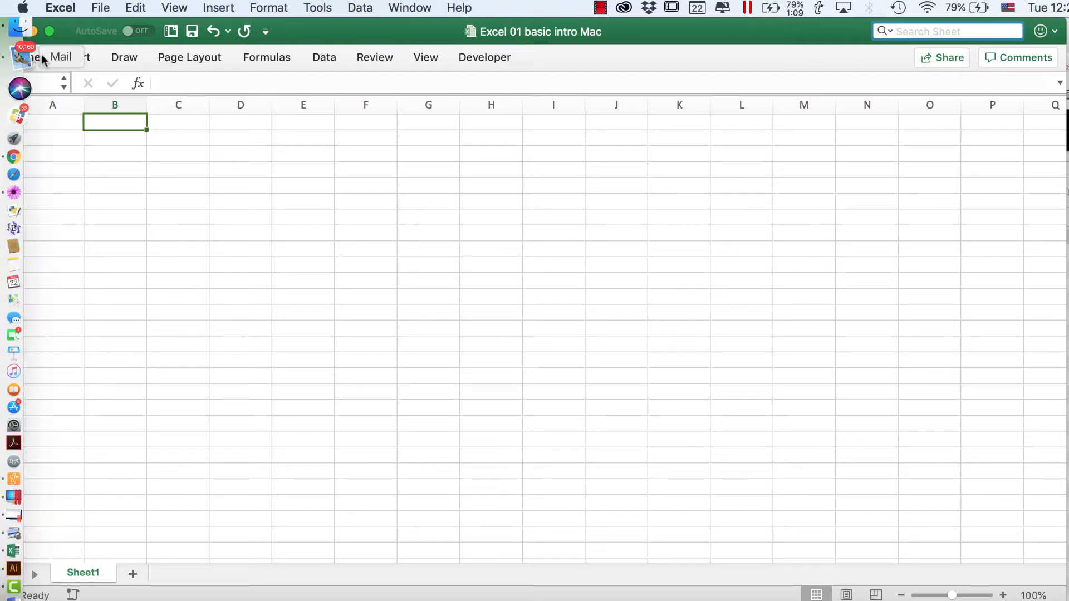
pyautogui.click(24, 58)
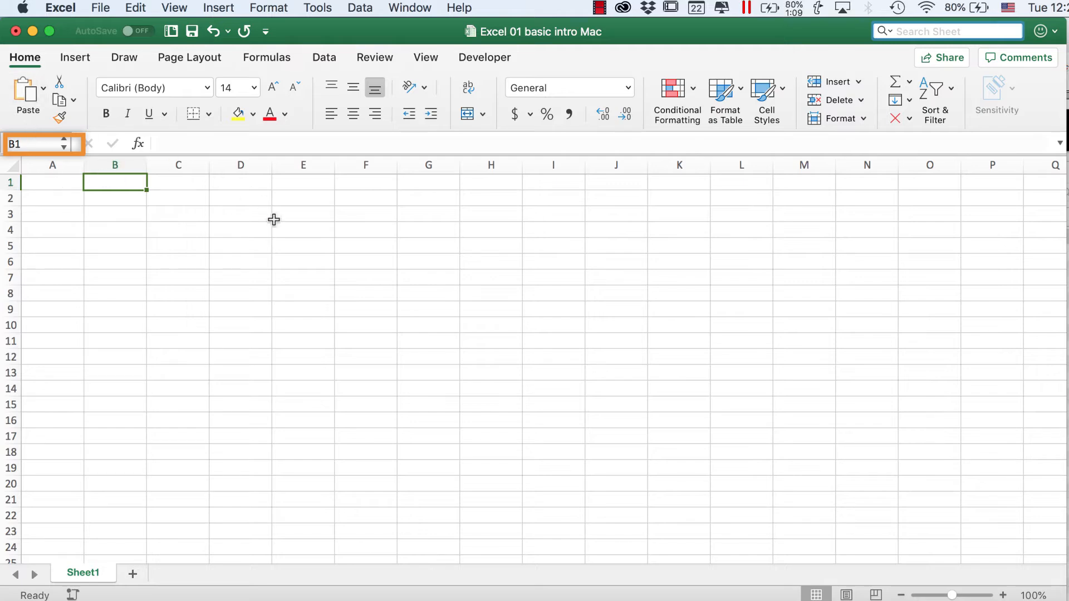
# Select cells G11 and B3 and move among the neighbouring cells to examine how the active cell's reference changes
pyautogui.click(421, 341)
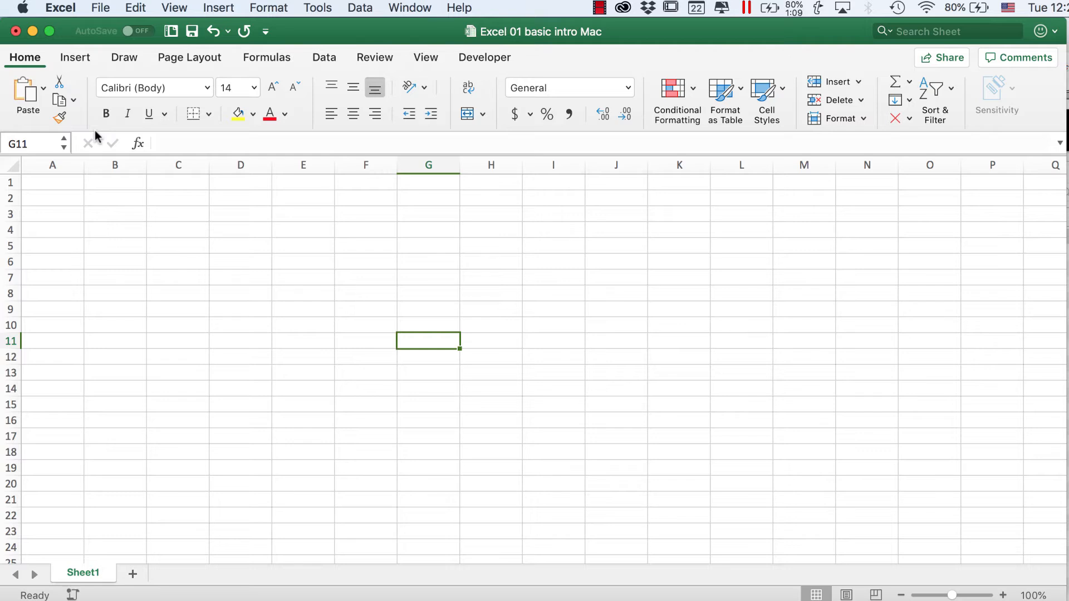
pyautogui.click(117, 221)
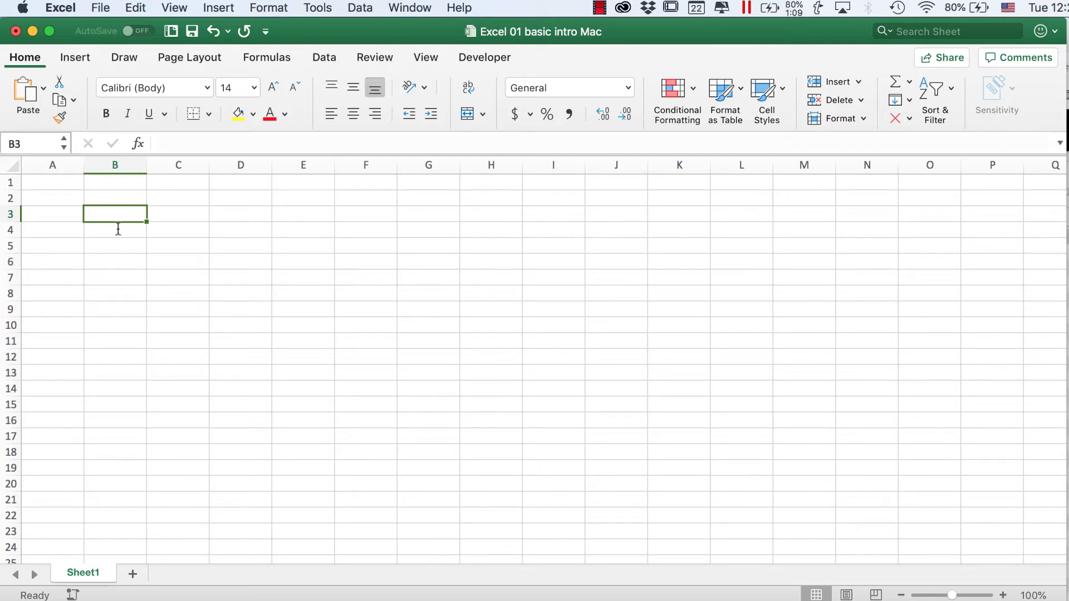
pyautogui.press('Down')
pyautogui.press('Down')
pyautogui.press('Up')
pyautogui.press('Left')
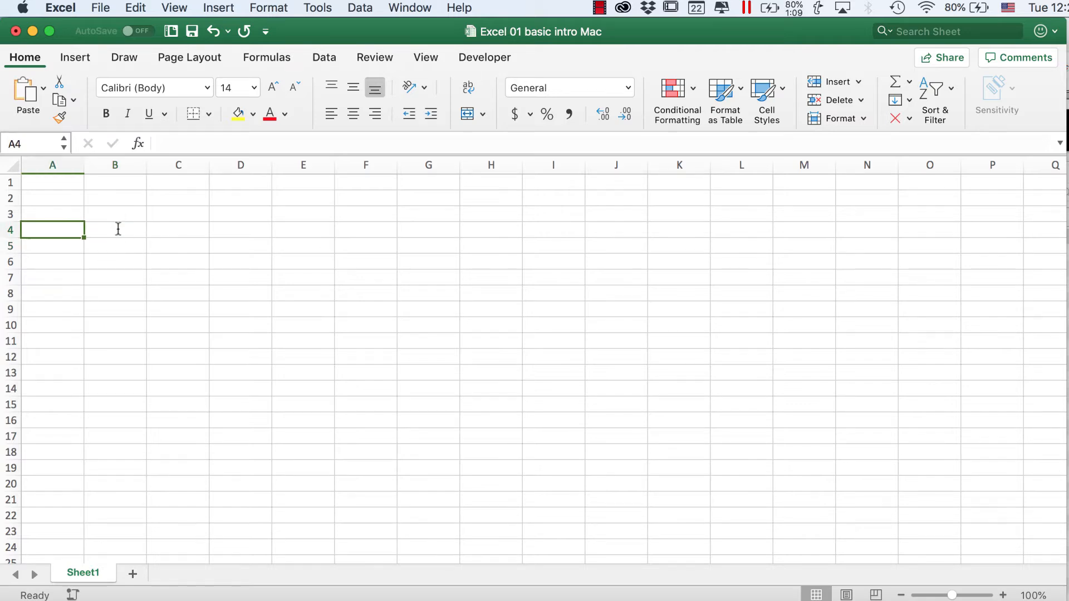
pyautogui.press('Right')
# Enter the labels "profit margin" in A2, "sales" in A3 and "profit" in A4
pyautogui.press('Left')
pyautogui.write('profit')
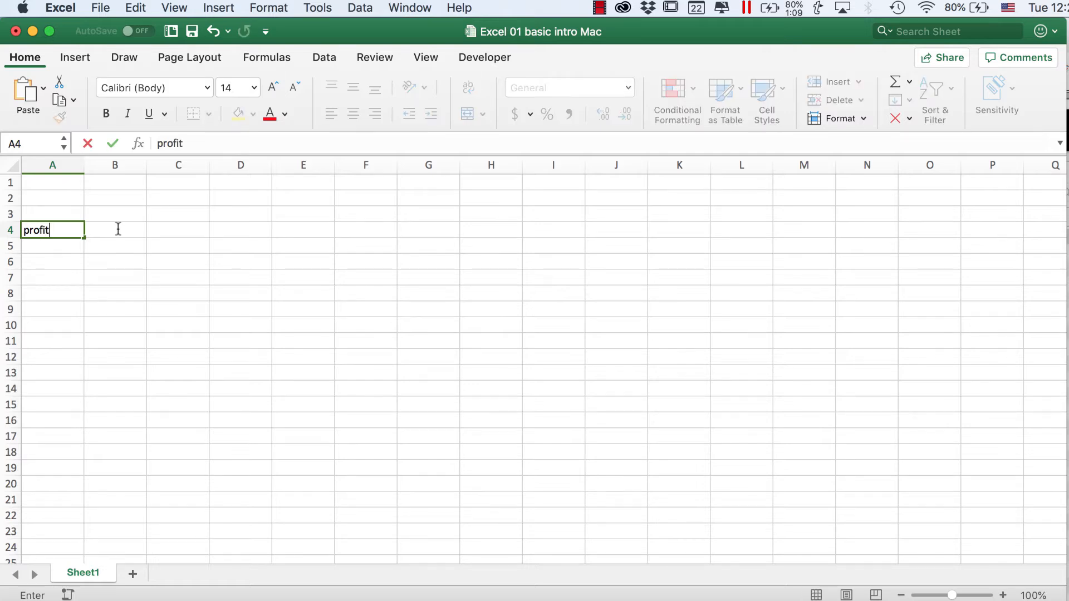
pyautogui.press('Up')
pyautogui.press('Up')
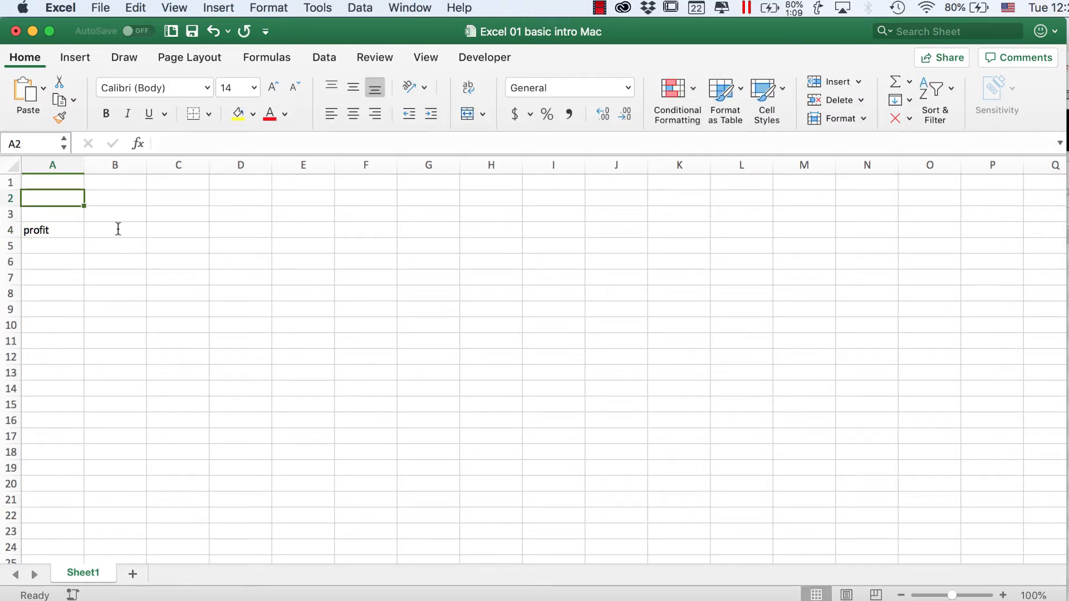
pyautogui.write('profit')
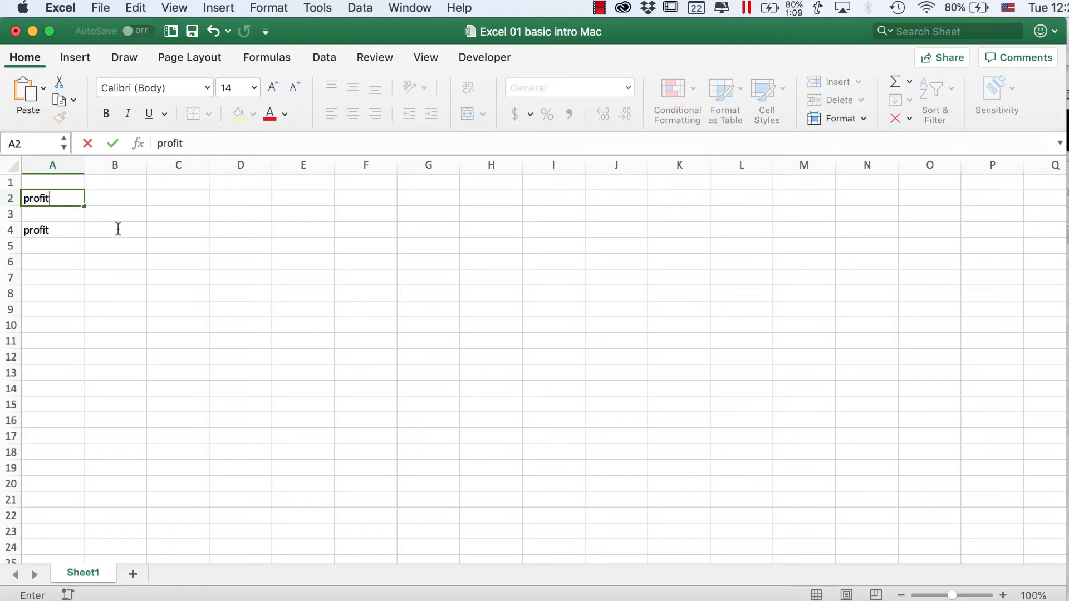
pyautogui.write(' margin')
pyautogui.press('Return')
pyautogui.write('sal')
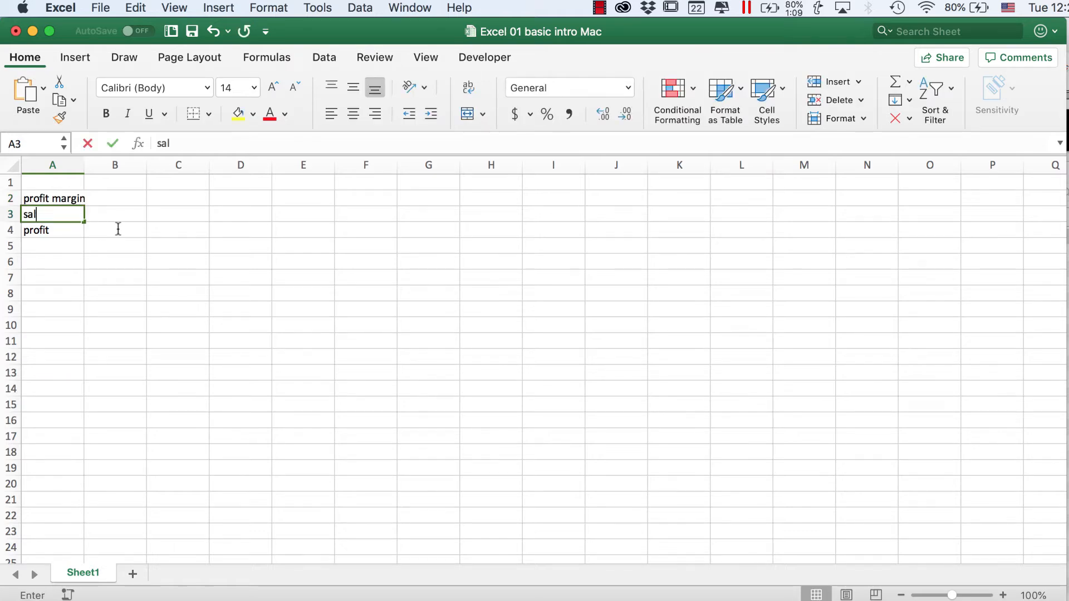
pyautogui.write('es')
# Define the name profitmargin for cell B2
pyautogui.click(118, 229)
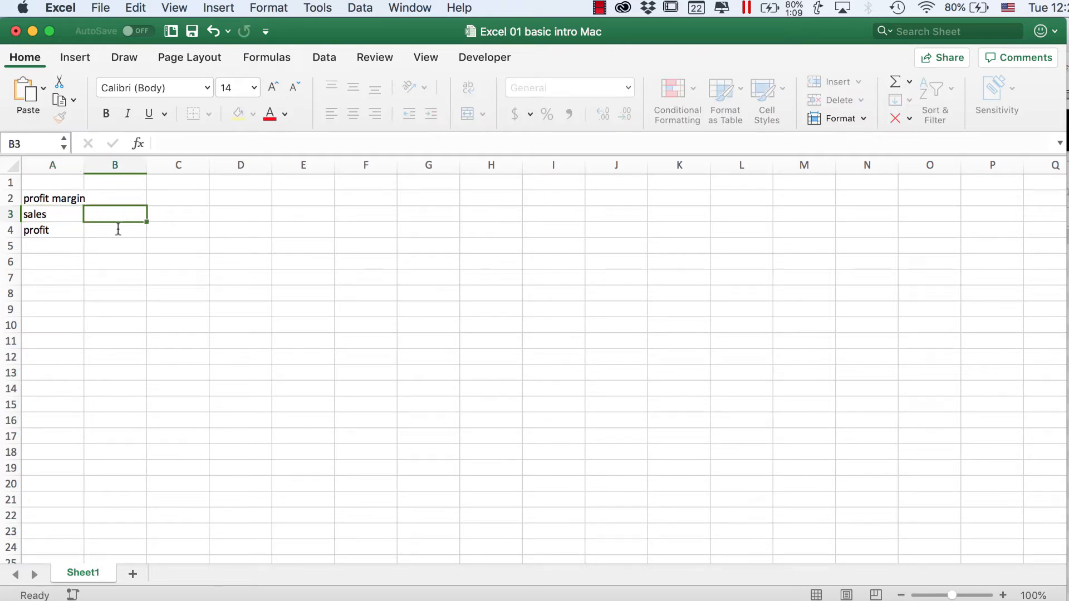
pyautogui.press('Up')
pyautogui.press('Up')
pyautogui.click(42, 141)
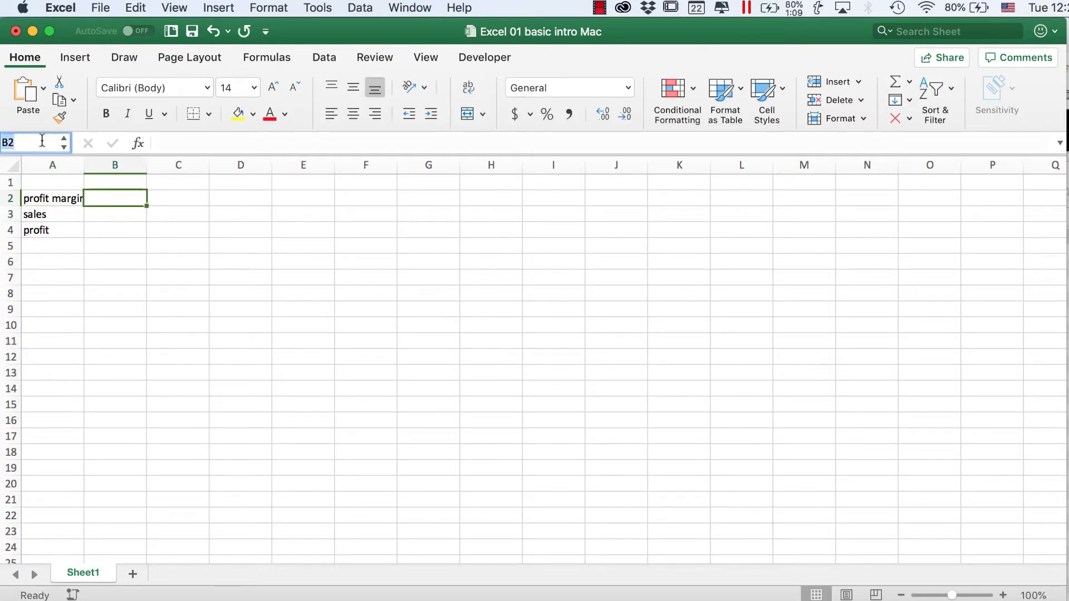
pyautogui.write('profitmargin')
pyautogui.press('Return')
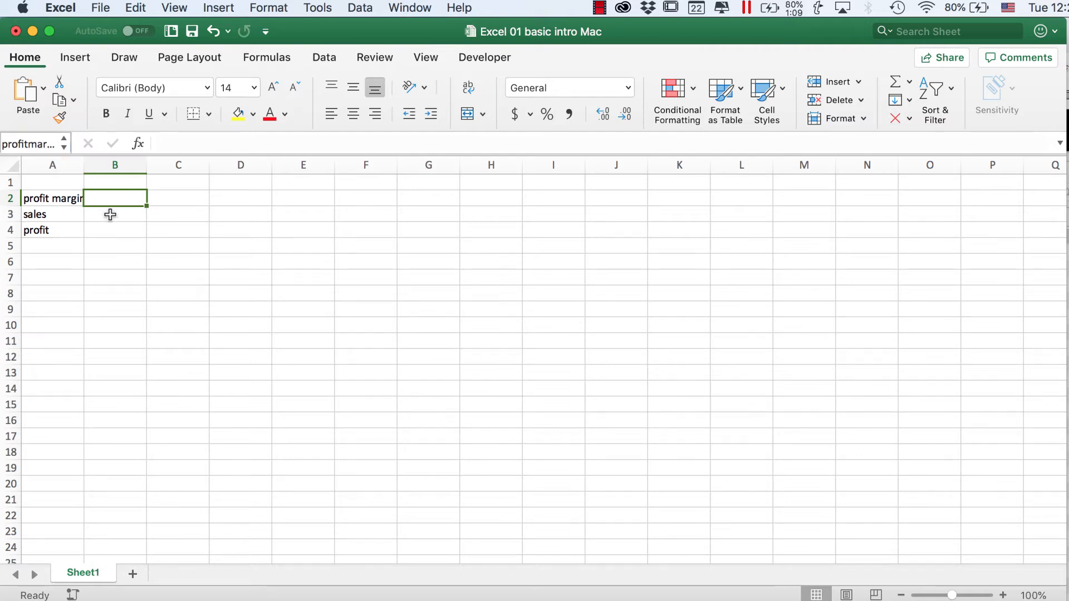
# Define the name sales for cell B3
pyautogui.click(110, 213)
pyautogui.click(46, 140)
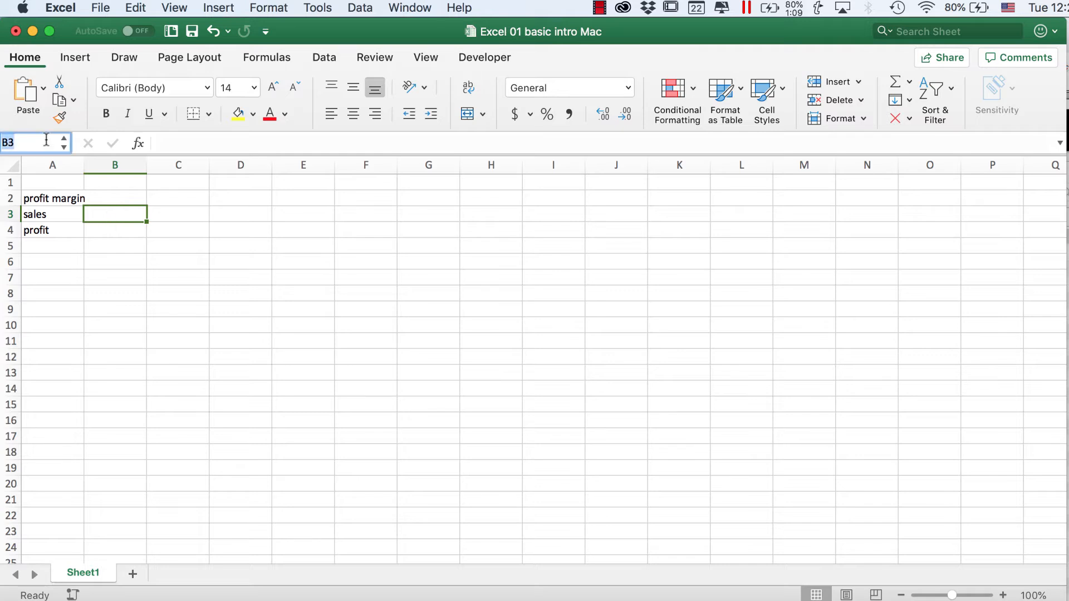
pyautogui.write('sales')
pyautogui.press('Return')
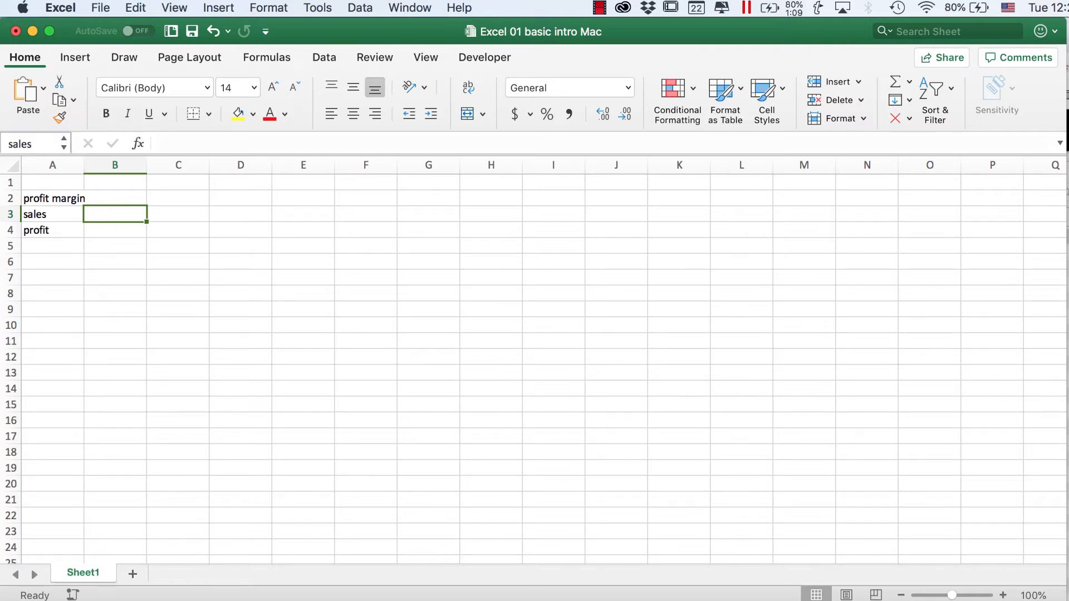
# Define the name profit for cell B4
pyautogui.click(97, 229)
pyautogui.click(33, 144)
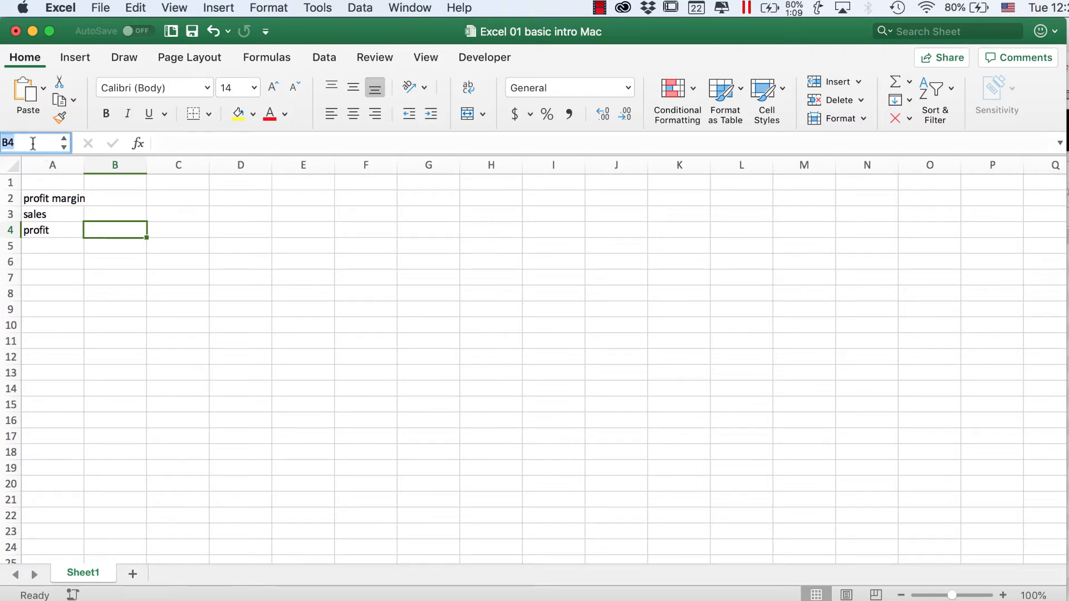
pyautogui.write('profit')
pyautogui.press('BackSpace')
pyautogui.press('Return')
pyautogui.press('Return')
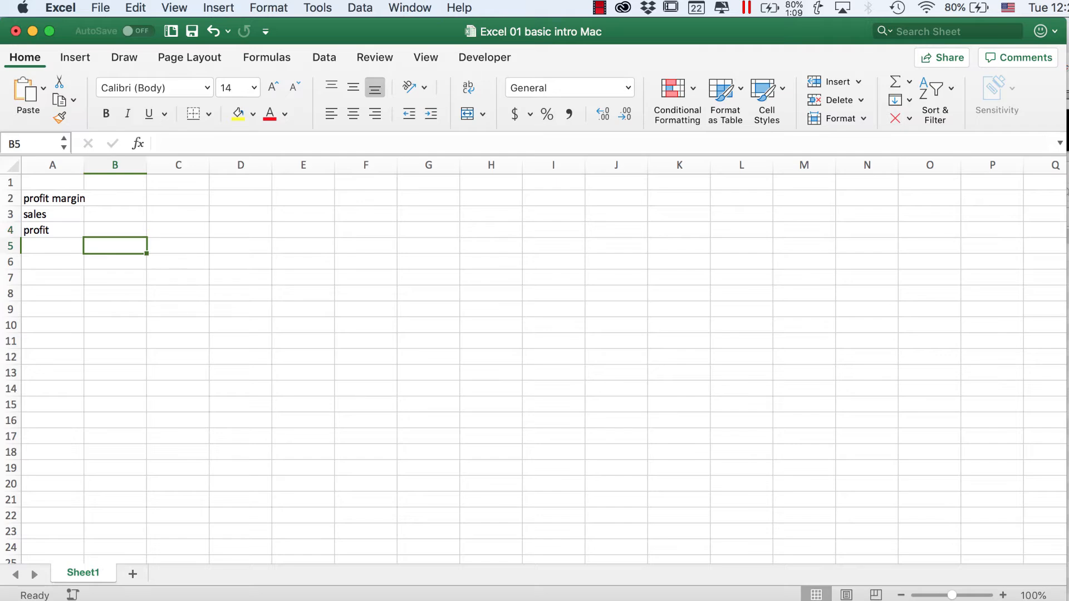
# Enter .05 as the profit margin in B2 and 100 as the sales in B3
pyautogui.press('Up')
pyautogui.press('Up')
pyautogui.press('Up')
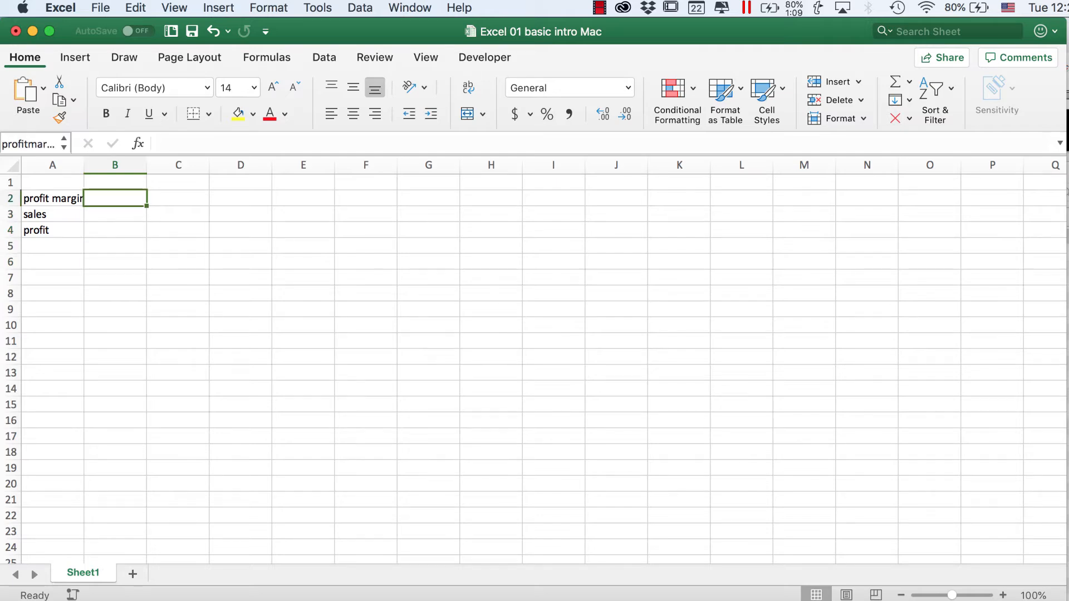
pyautogui.write('.0')
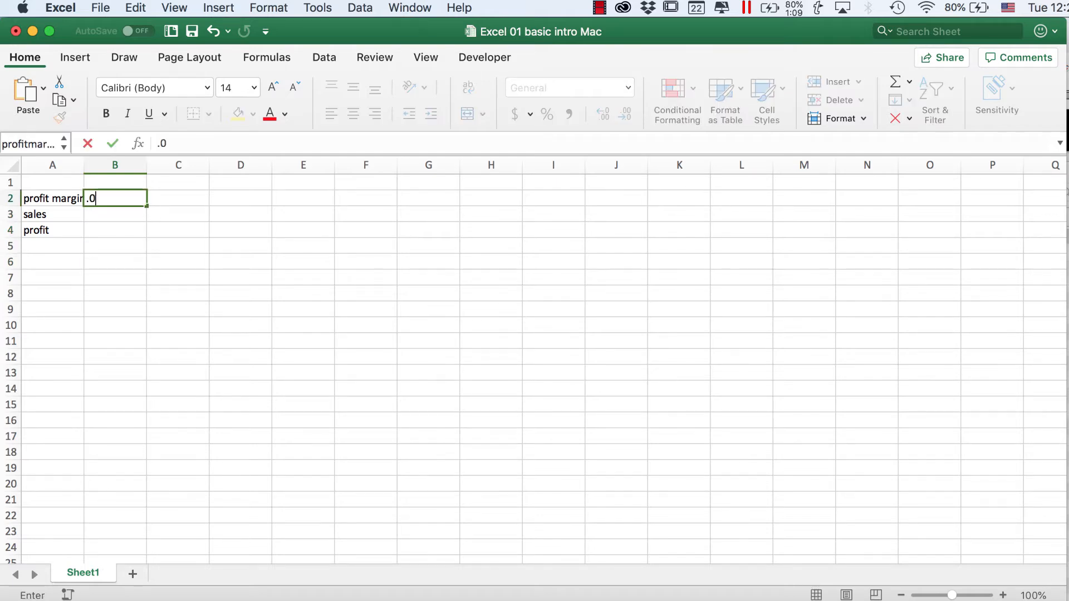
pyautogui.write('5')
pyautogui.press('Return')
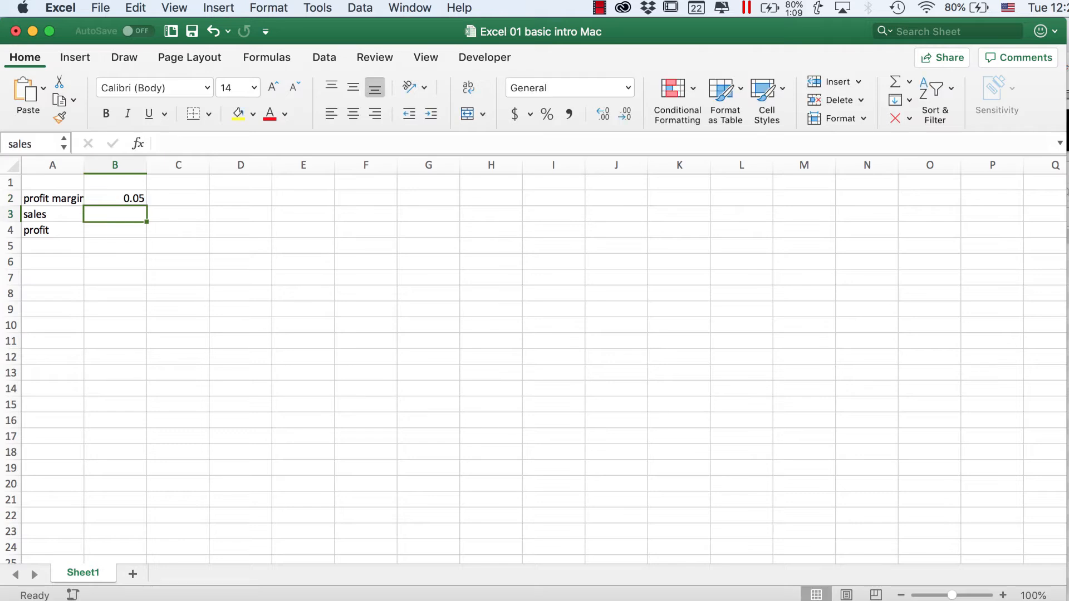
pyautogui.write('100')
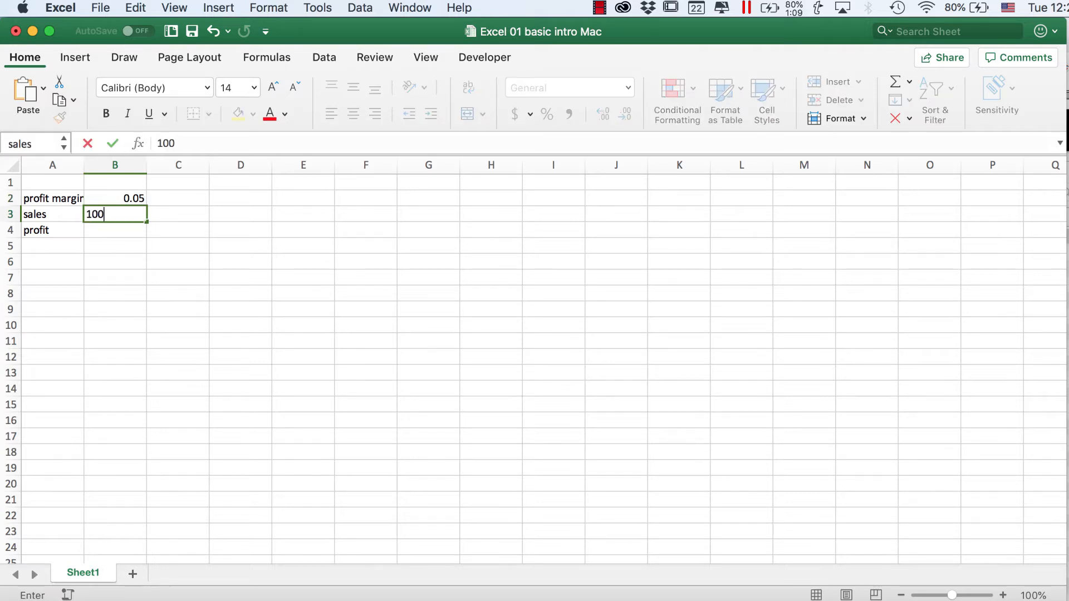
pyautogui.press('Return')
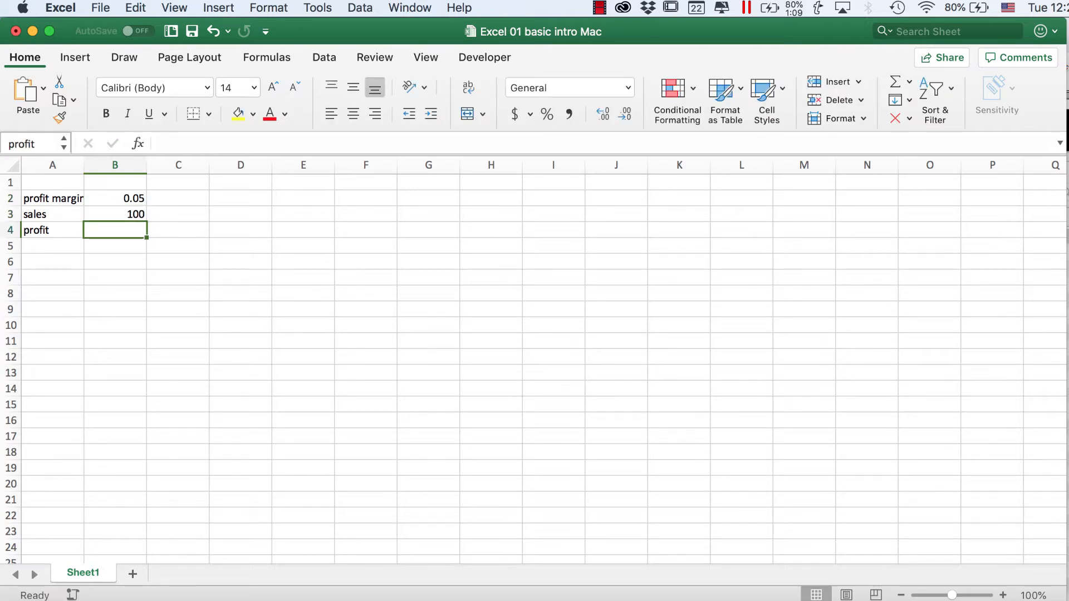
# Enter the formula =sales*profitmargin in the profit cell B4
pyautogui.write('=sales')
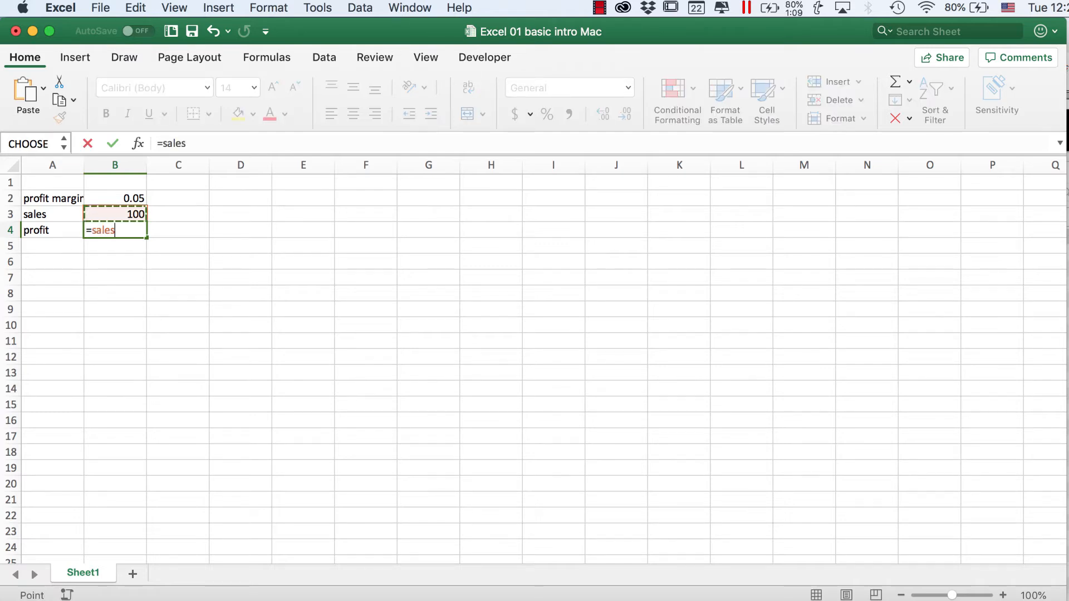
pyautogui.write('*profitmargin')
pyautogui.press('Return')
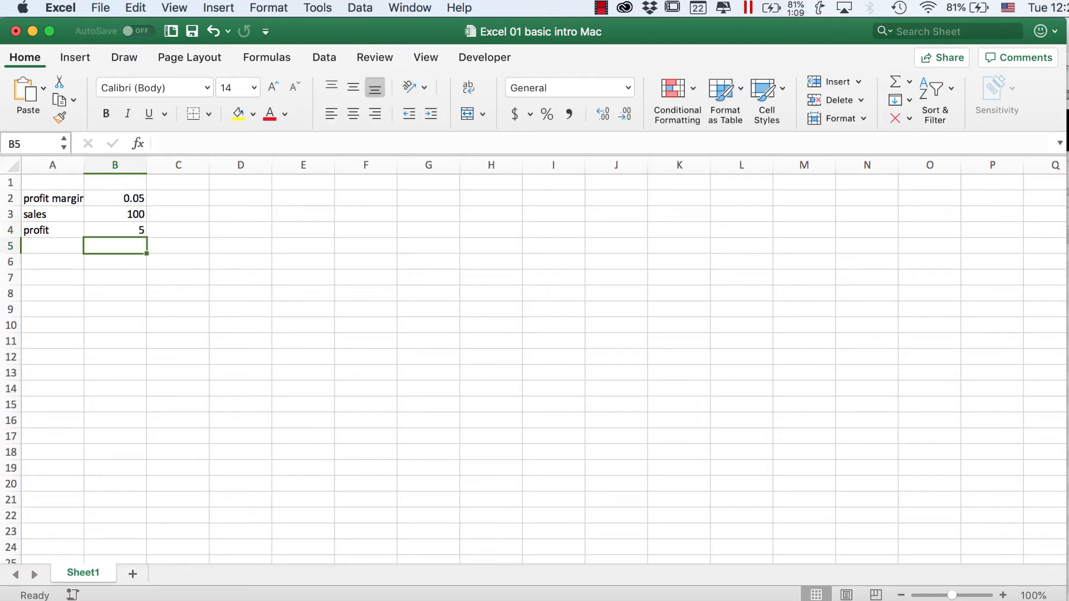
# Review the defined names and contents of the profit margin, sales and profit cells in B2 to B4
pyautogui.press('Up')
pyautogui.press('Up')
pyautogui.press('Up')
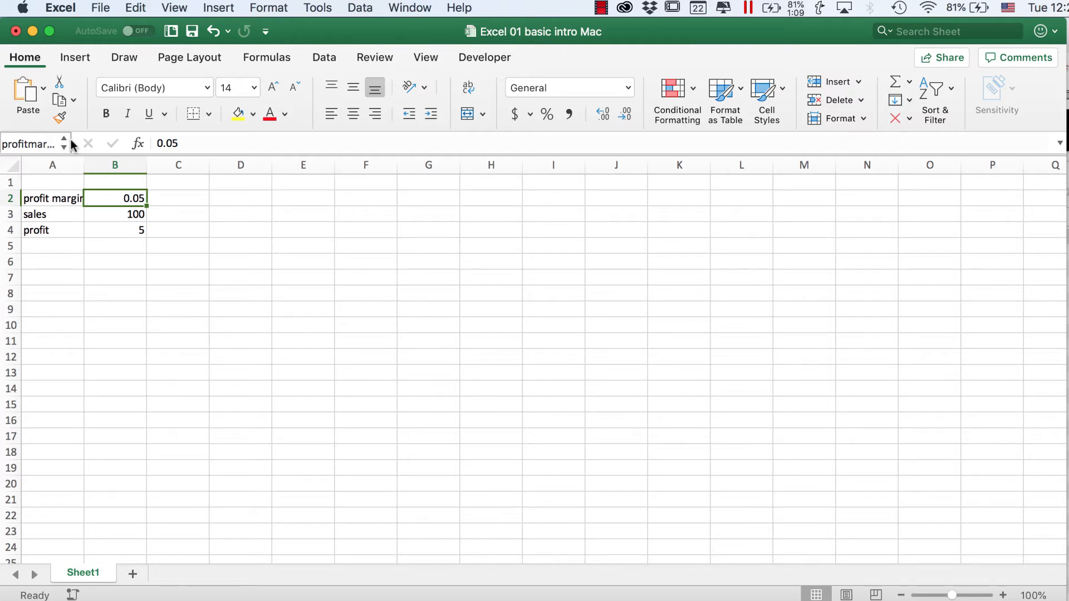
pyautogui.press('Left')
pyautogui.press('Right')
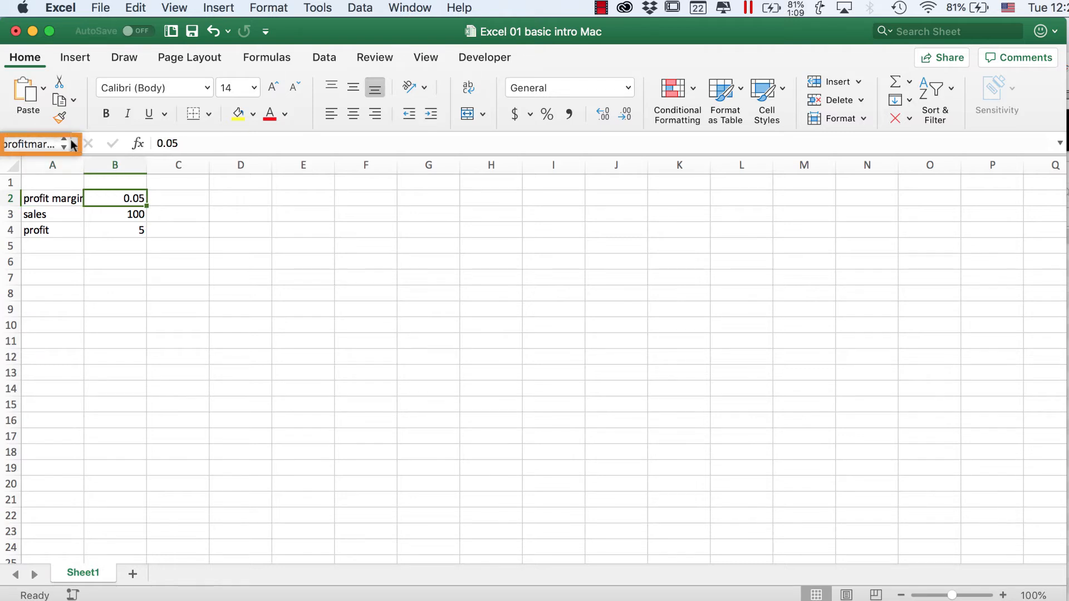
pyautogui.press('Down')
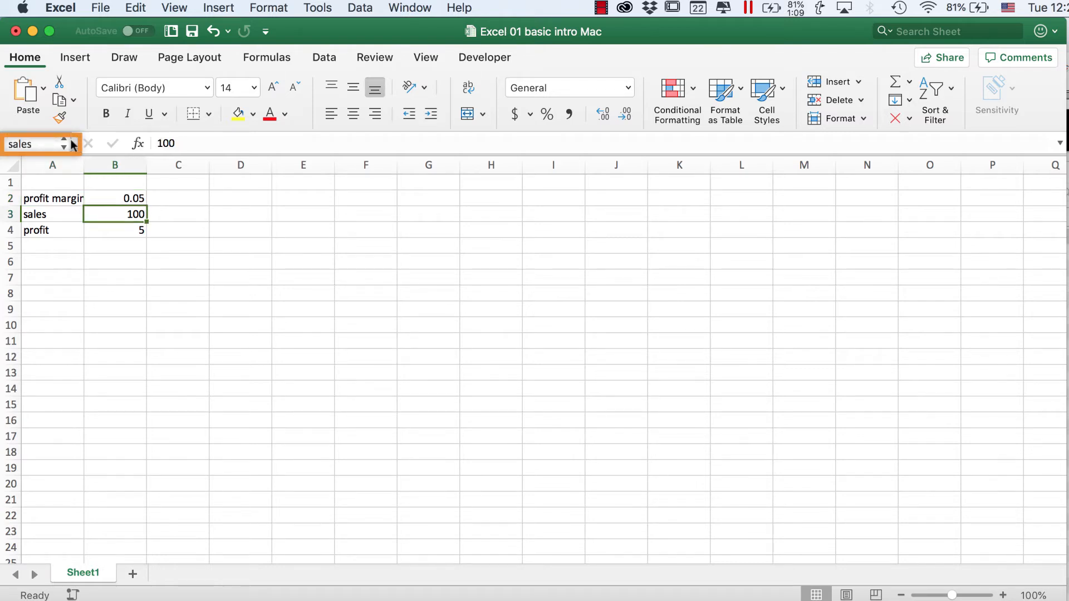
pyautogui.press('Up')
pyautogui.press('Down')
pyautogui.press('Down')
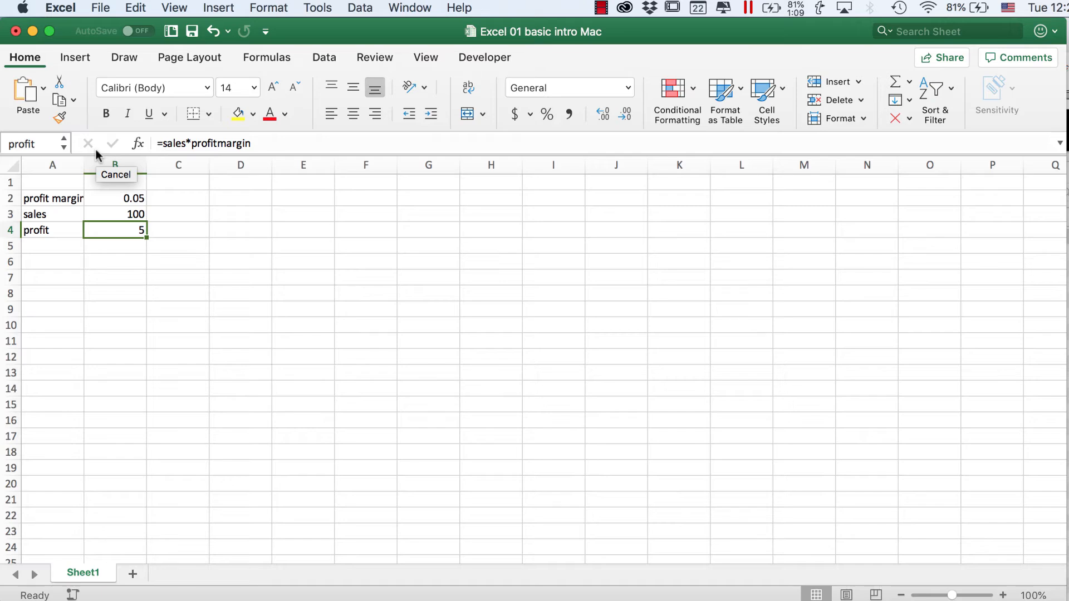
# Start entering 23 in cell C5 and discard the entry
pyautogui.click(207, 244)
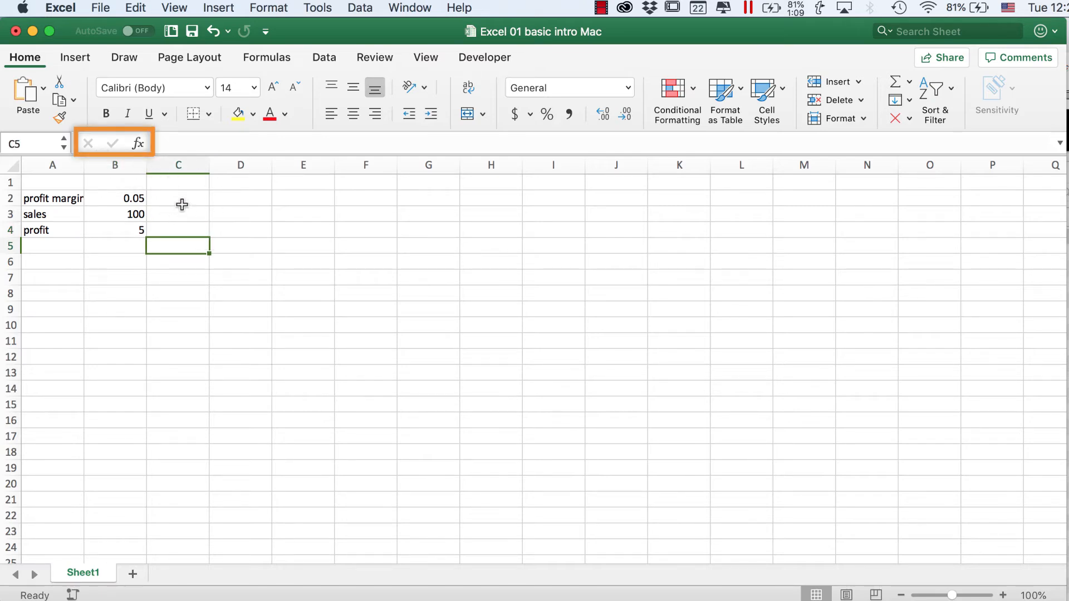
pyautogui.write('23')
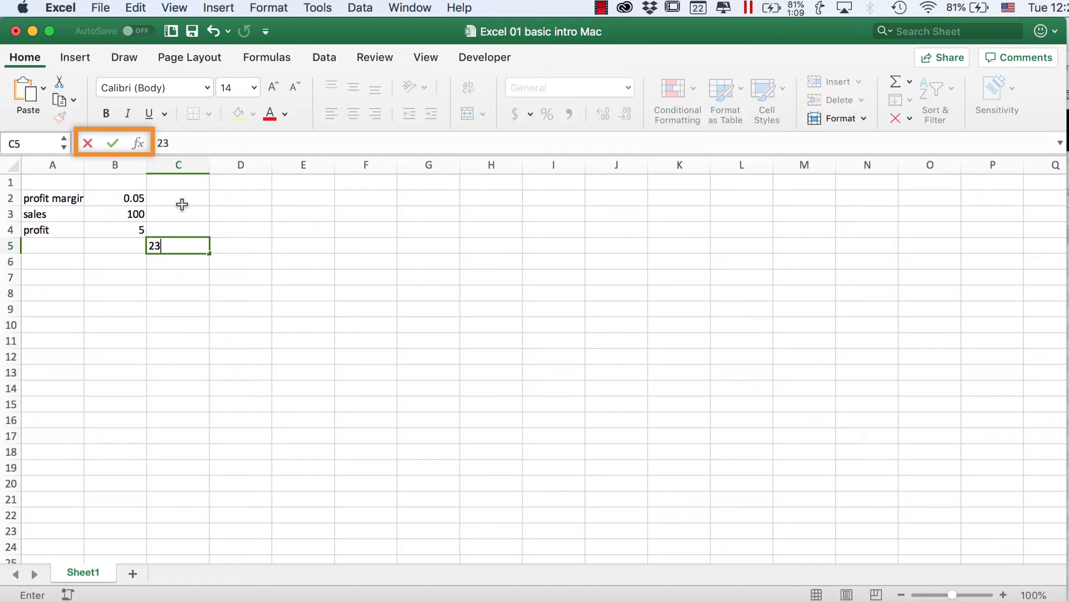
pyautogui.click(87, 143)
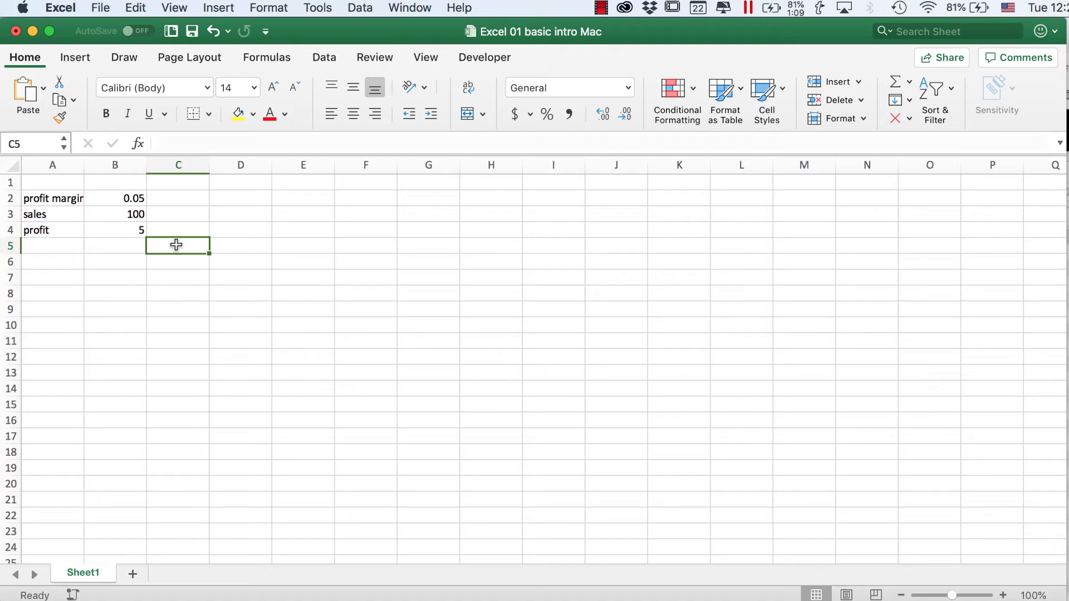
# Enter 23 in cell C5 and undo the entry
pyautogui.write('23')
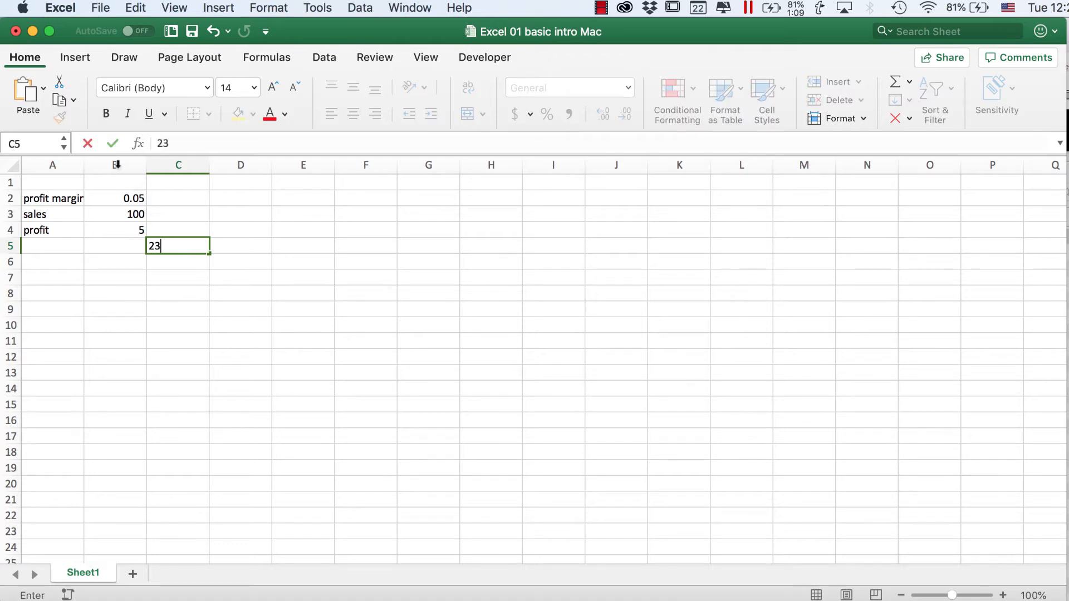
pyautogui.click(113, 143)
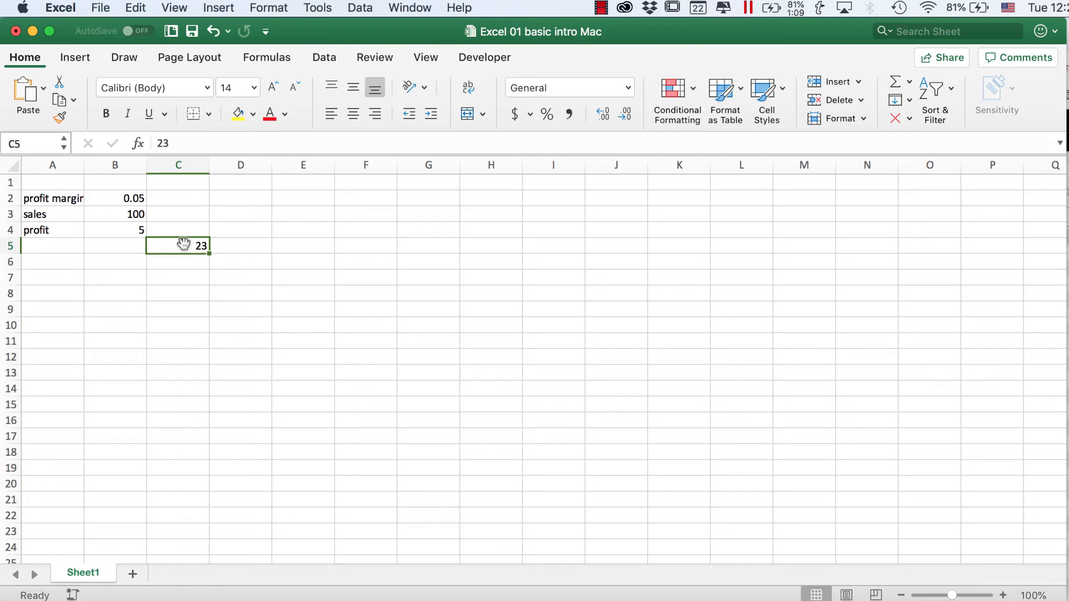
pyautogui.press('super+z')
# Open the Formula Builder for cell C5, browse its list of functions and cancel the started formula
pyautogui.click(136, 144)
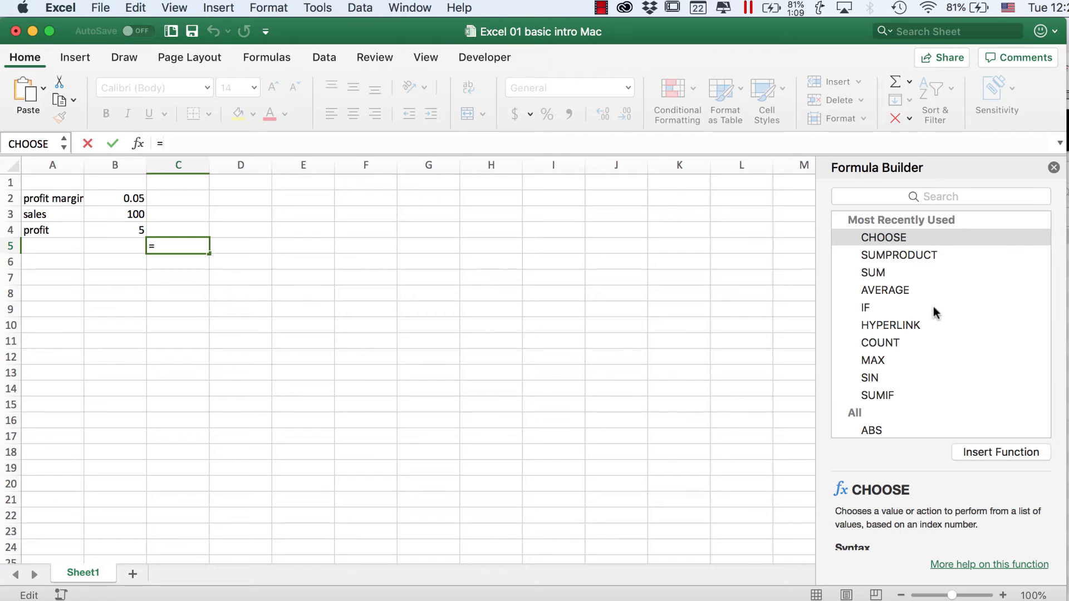
pyautogui.scroll(-5, 934, 309)
pyautogui.scroll(-15, 934, 313)
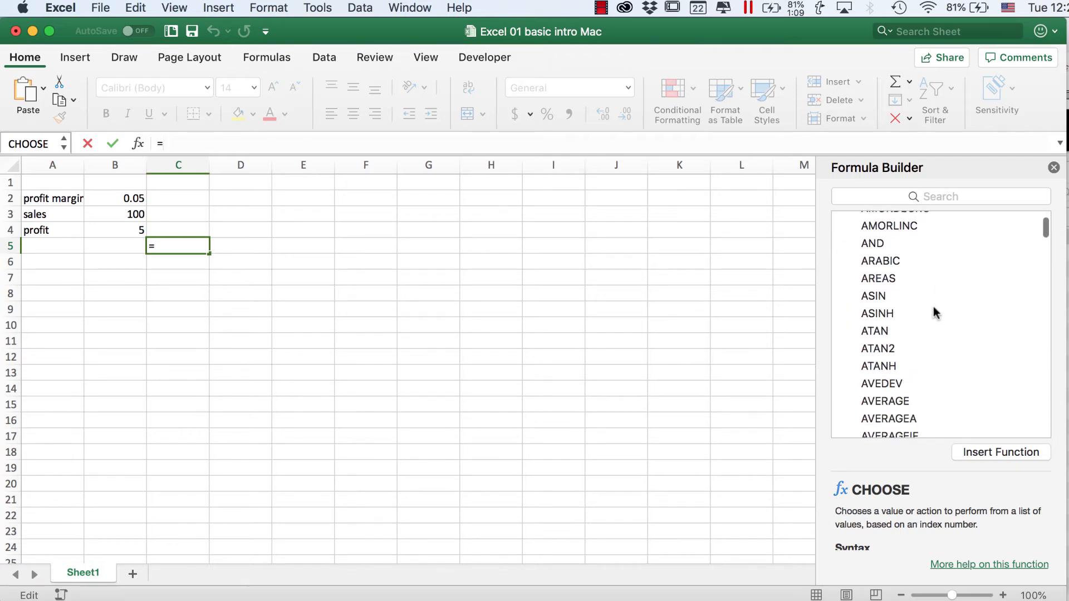
pyautogui.scroll(-15, 934, 313)
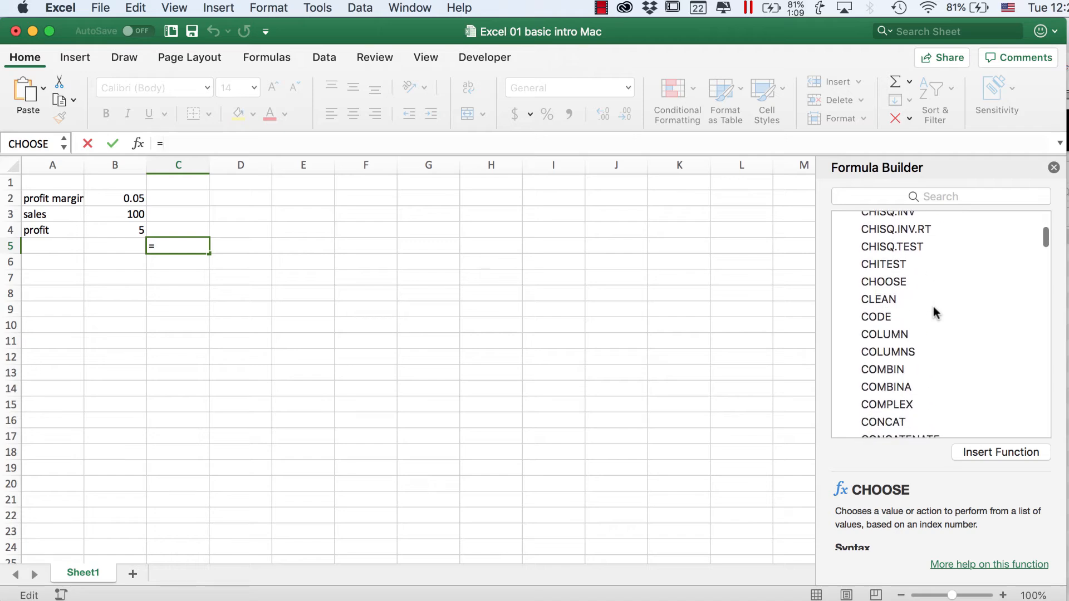
pyautogui.scroll(-15, 935, 313)
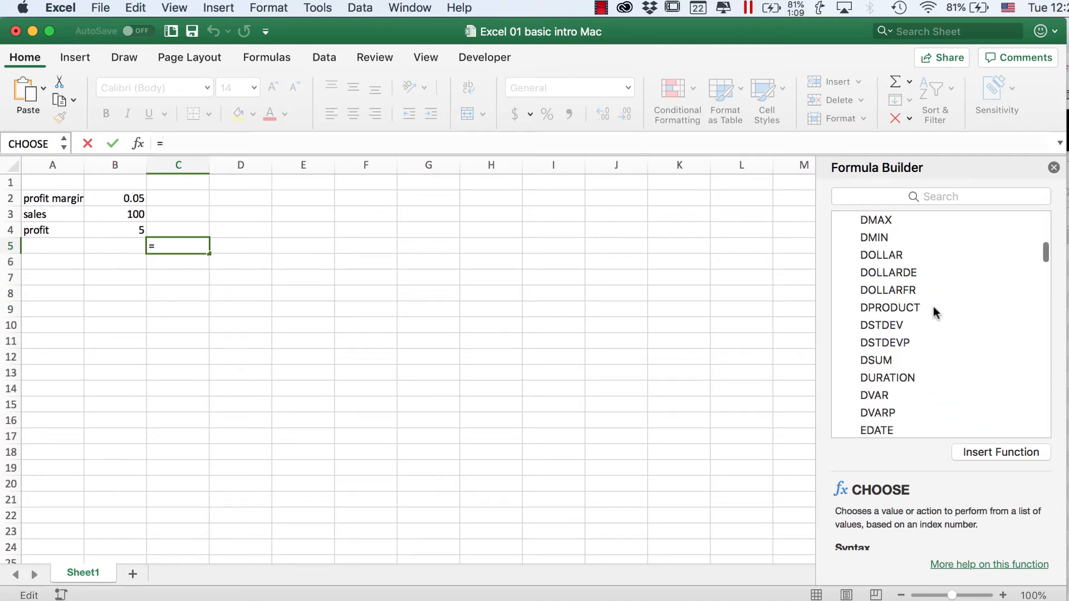
pyautogui.scroll(-15, 934, 313)
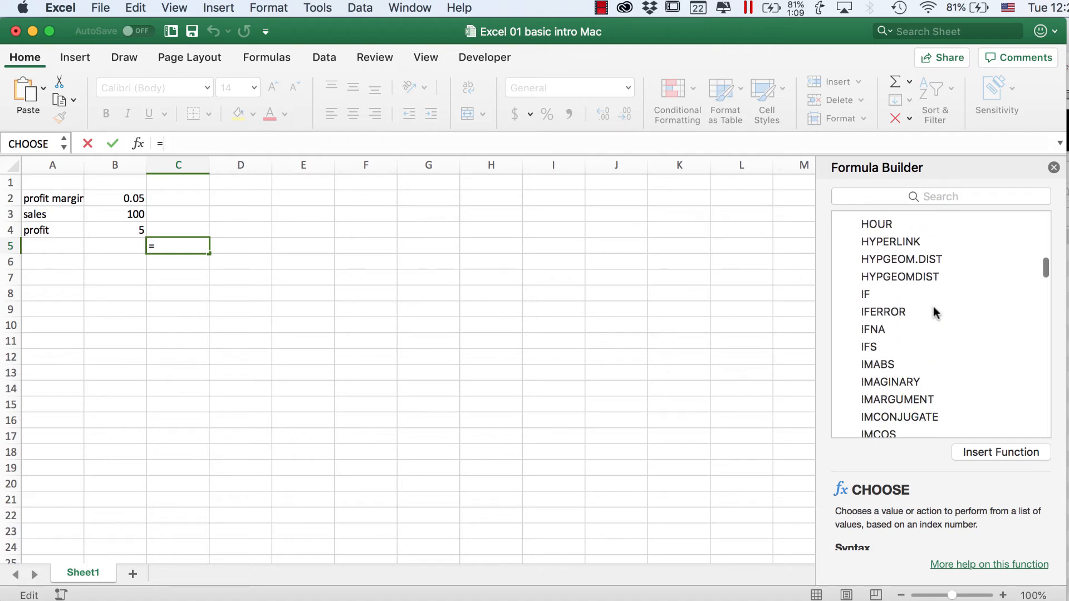
pyautogui.scroll(-5, 935, 313)
pyautogui.scroll(8, 935, 313)
pyautogui.scroll(20, 935, 313)
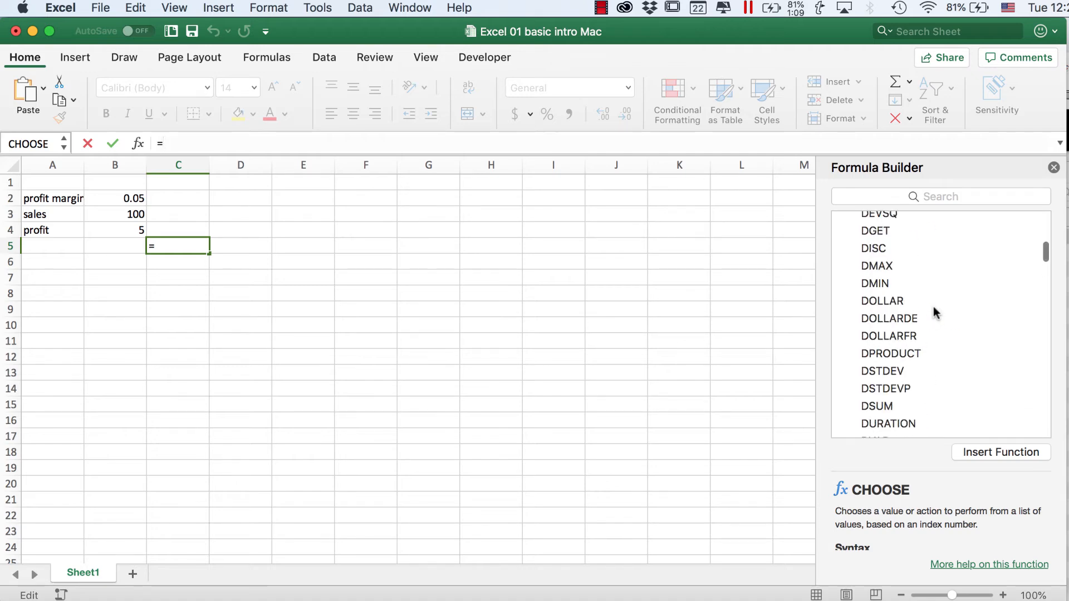
pyautogui.scroll(5, 935, 313)
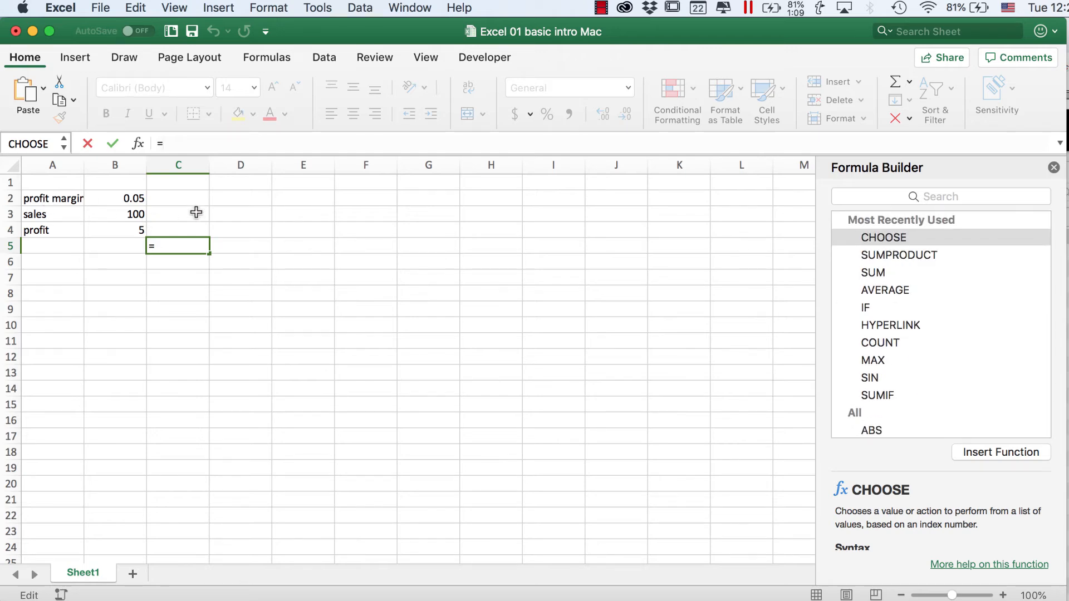
pyautogui.press('Escape')
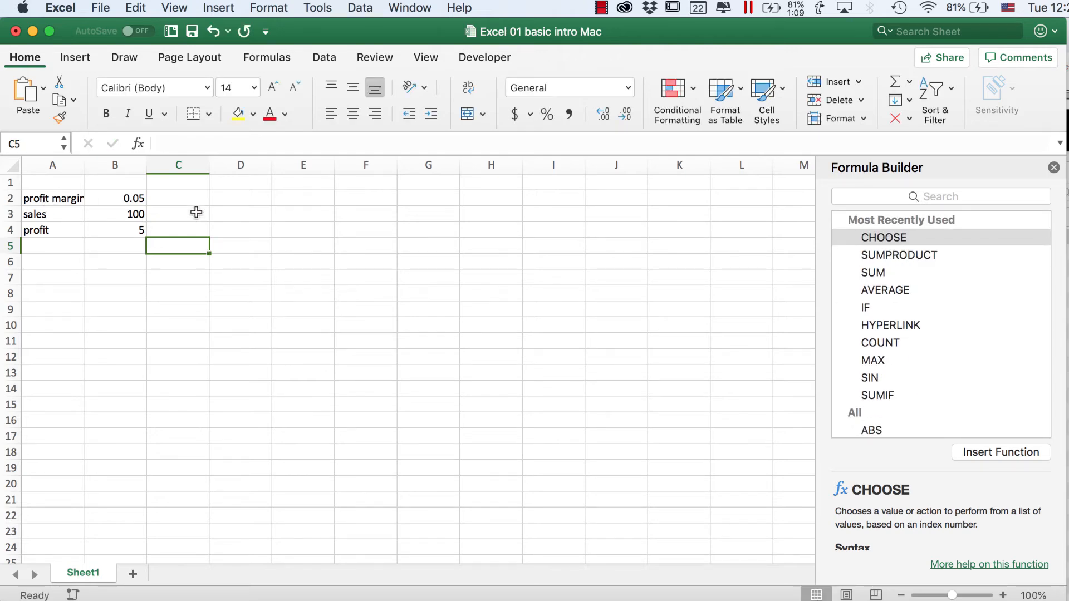
pyautogui.click(169, 143)
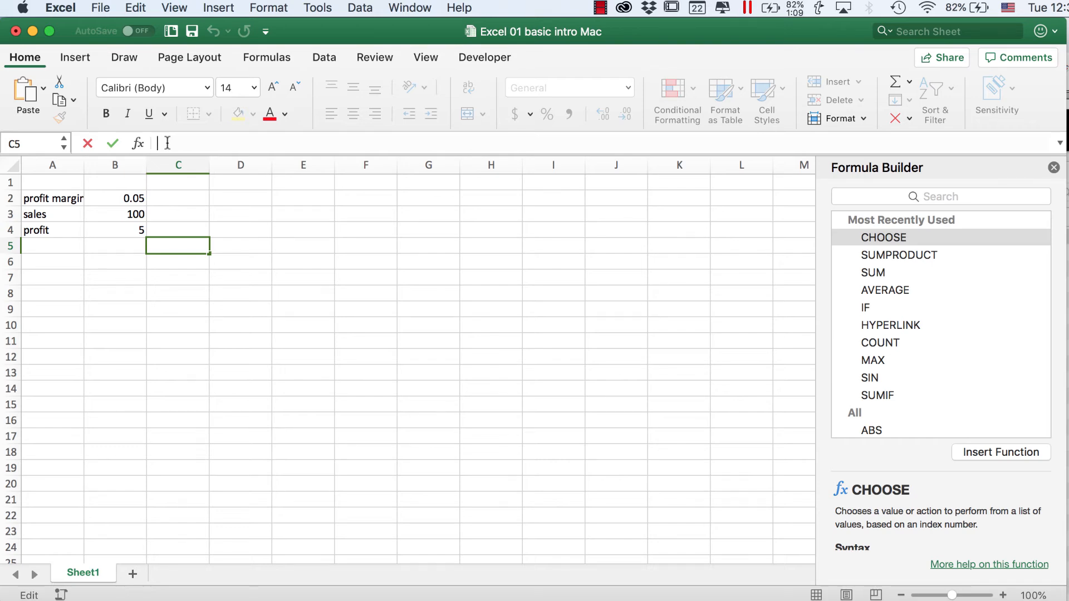
pyautogui.click(412, 340)
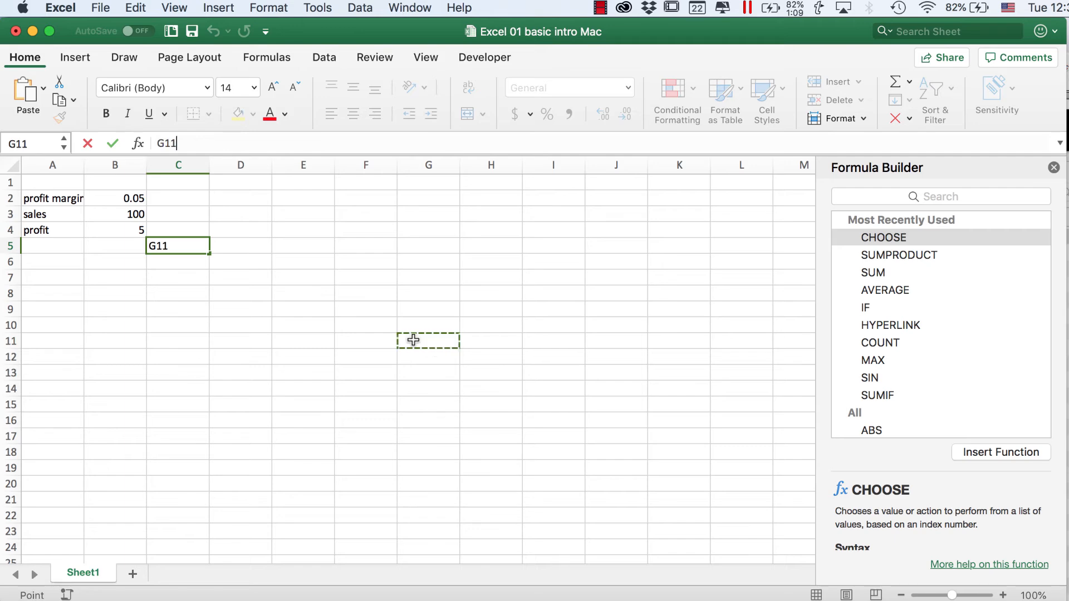
pyautogui.press('Escape')
# Enter the text dog in cell B9 and the number 234.666 in cell B10
pyautogui.click(276, 294)
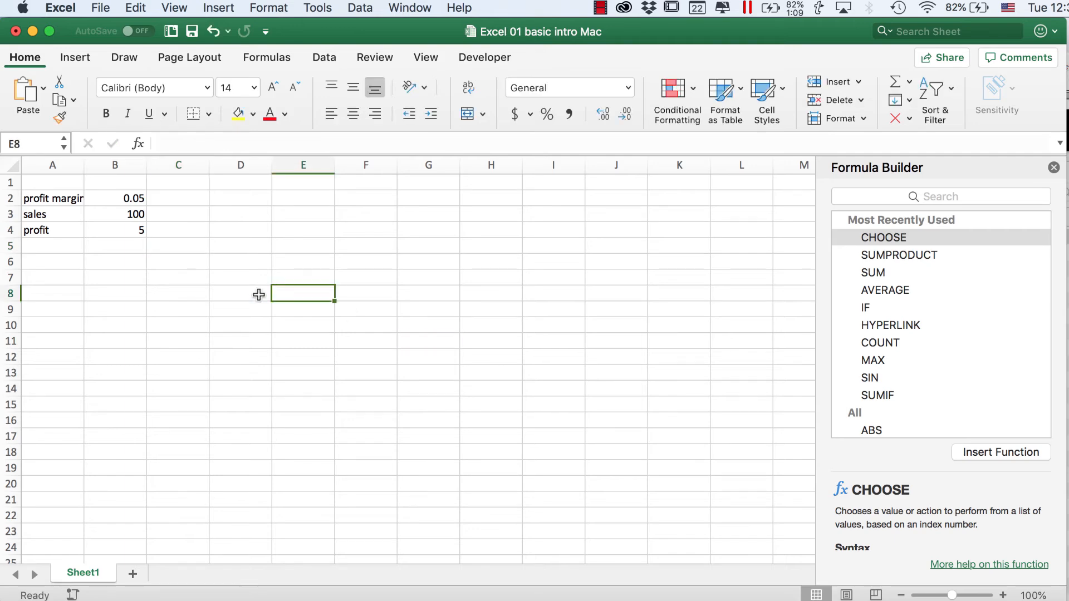
pyautogui.click(234, 296)
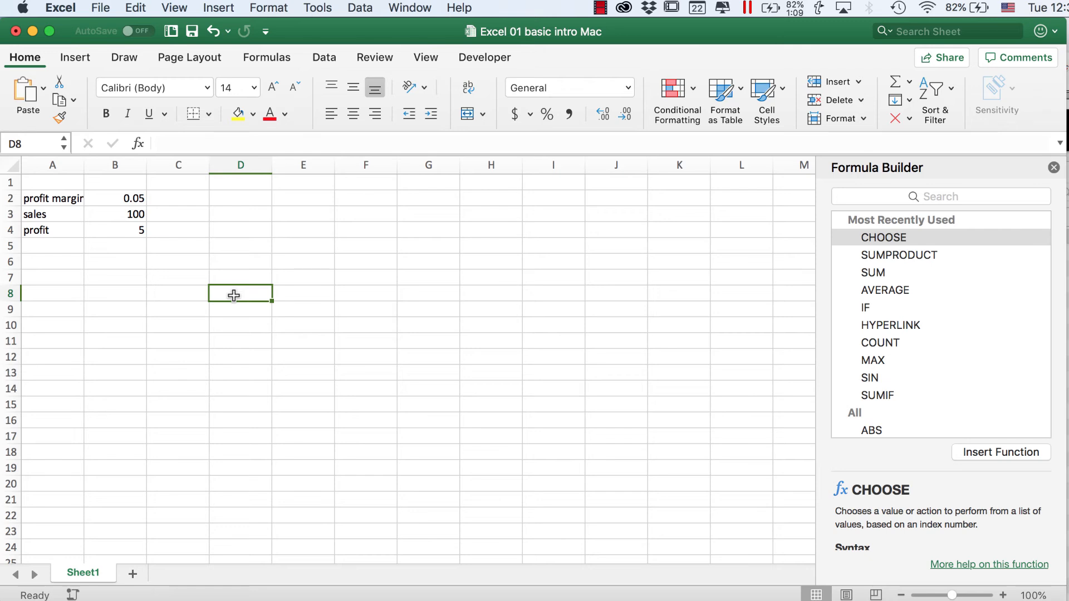
pyautogui.press('Down')
pyautogui.press('Left')
pyautogui.press('Left')
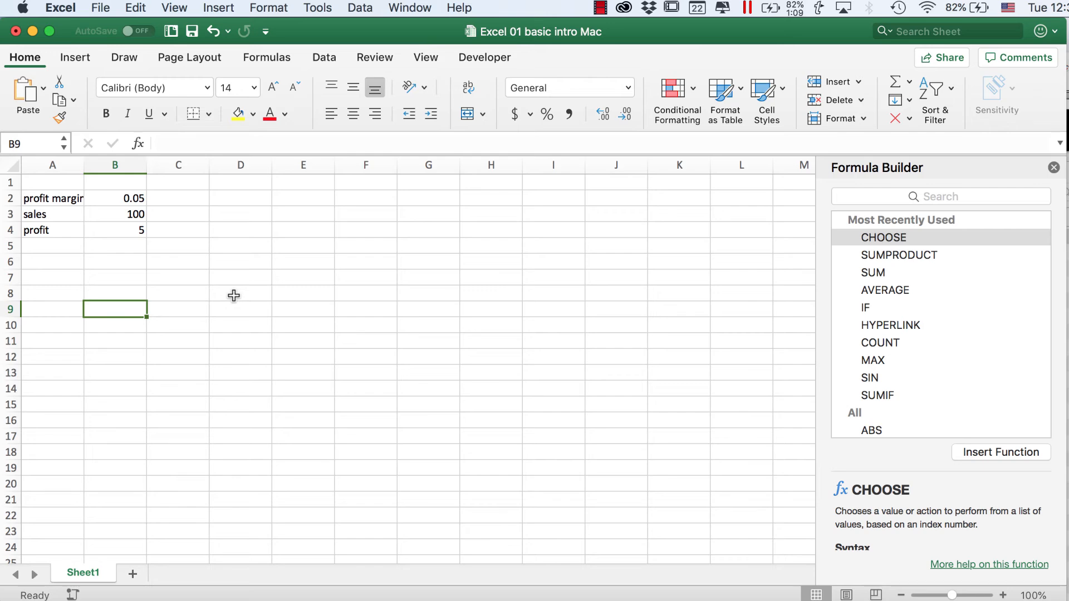
pyautogui.write('dog')
pyautogui.press('Return')
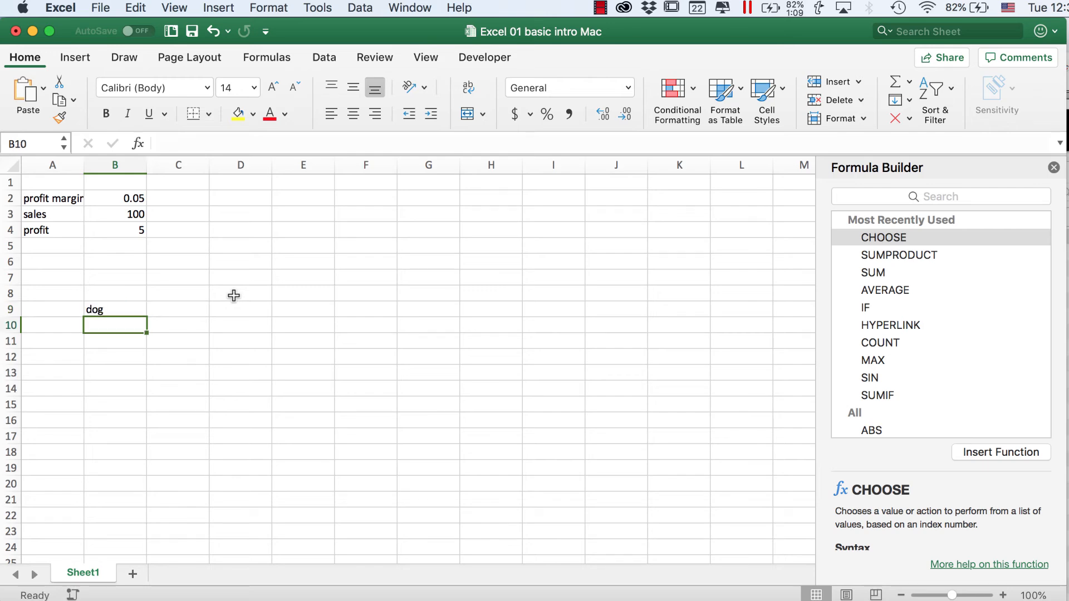
pyautogui.write('234.666')
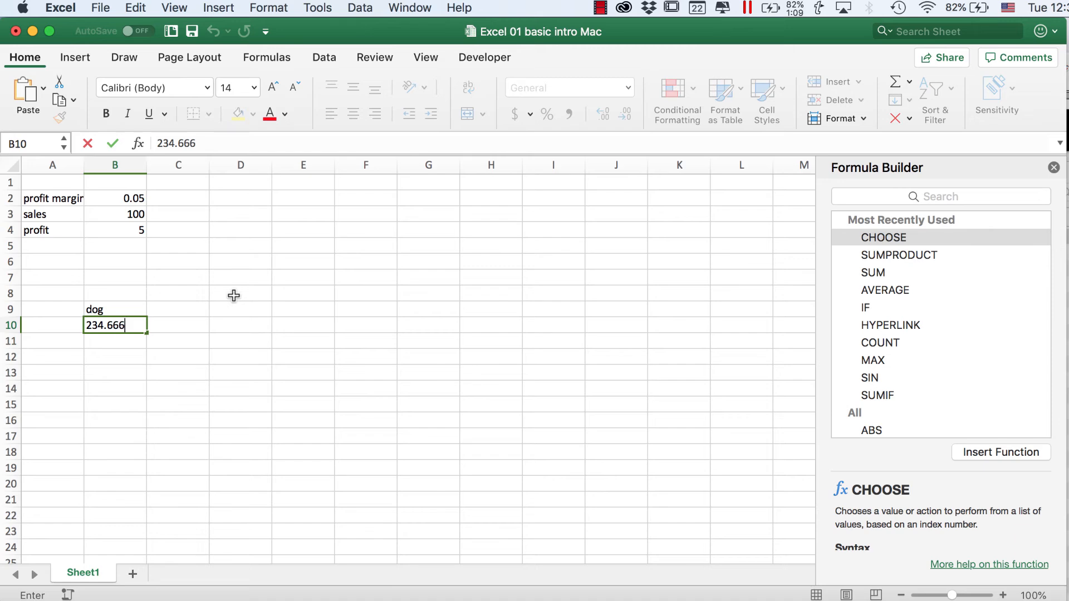
pyautogui.press('Return')
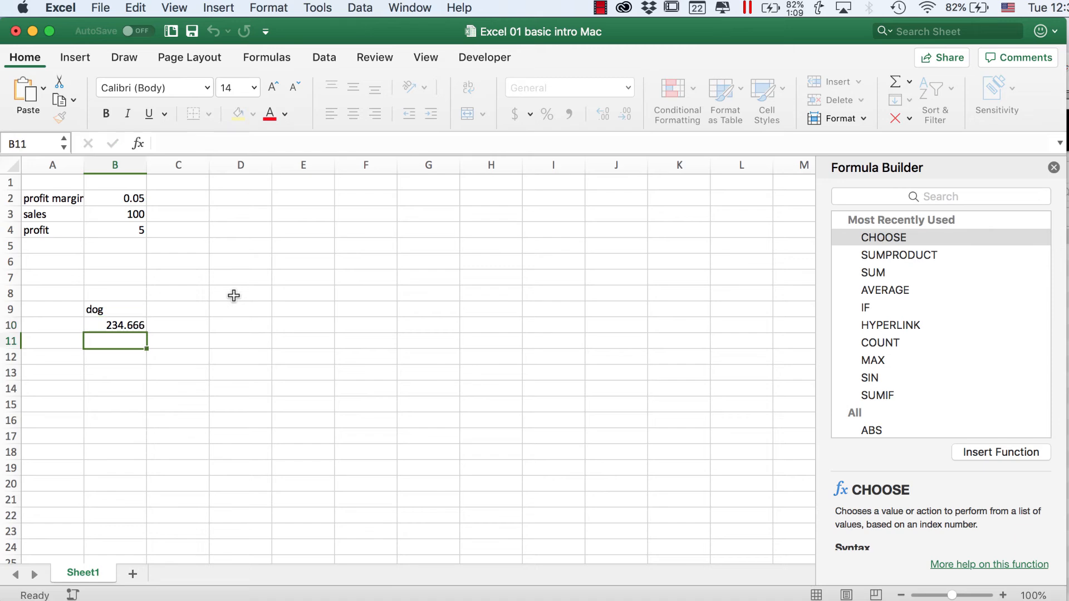
# Enter the formula =B10*2 in cell B11
pyautogui.write('-')
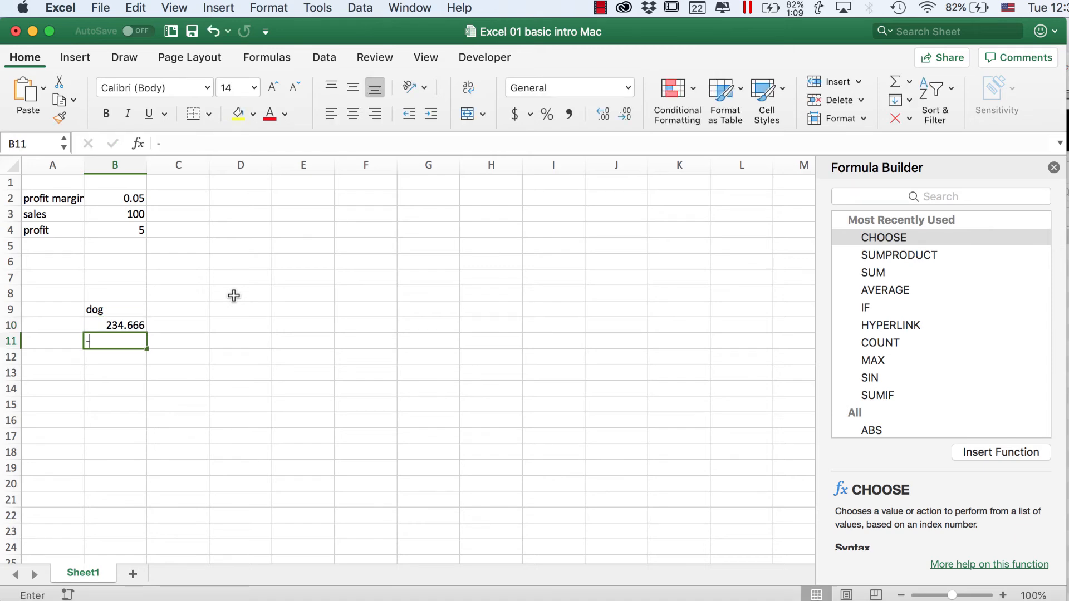
pyautogui.press('BackSpace')
pyautogui.write('=')
pyautogui.press('Up')
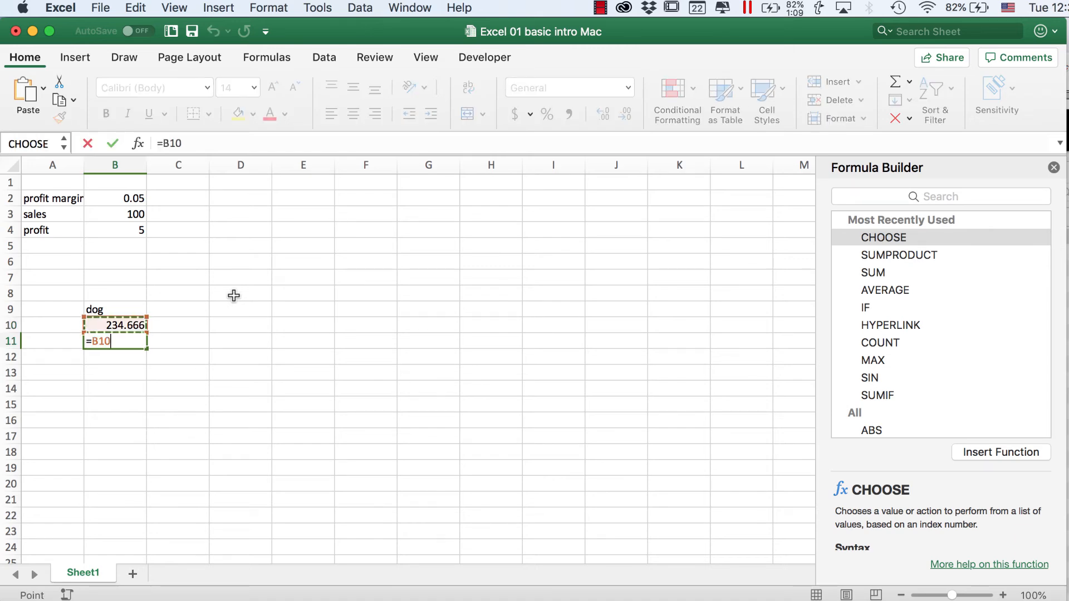
pyautogui.write('*2')
pyautogui.press('Return')
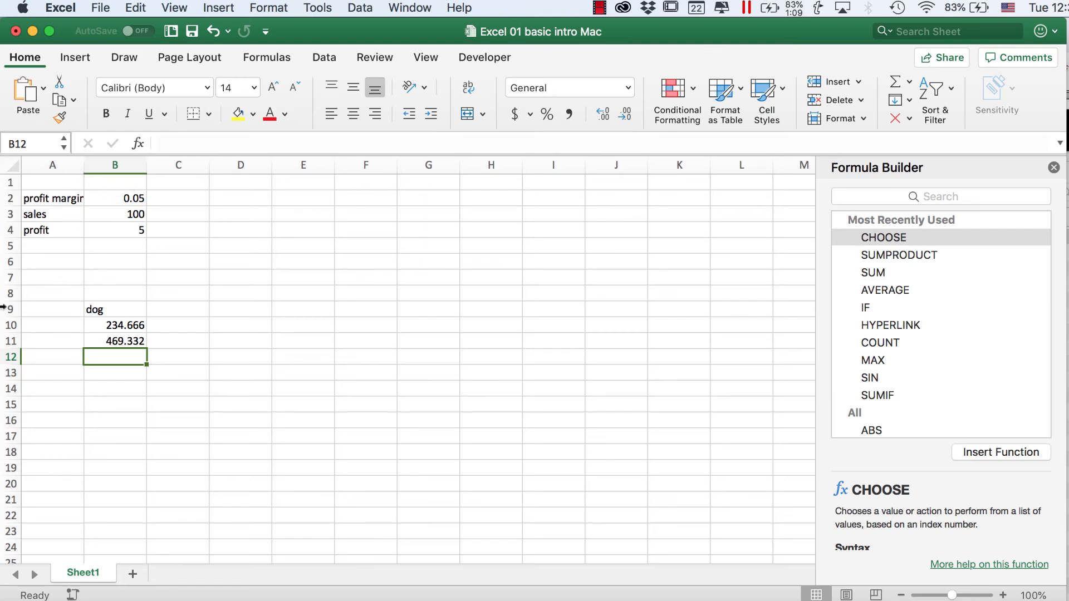
# Delete the whole of column B from the sheet
pyautogui.click(301, 165)
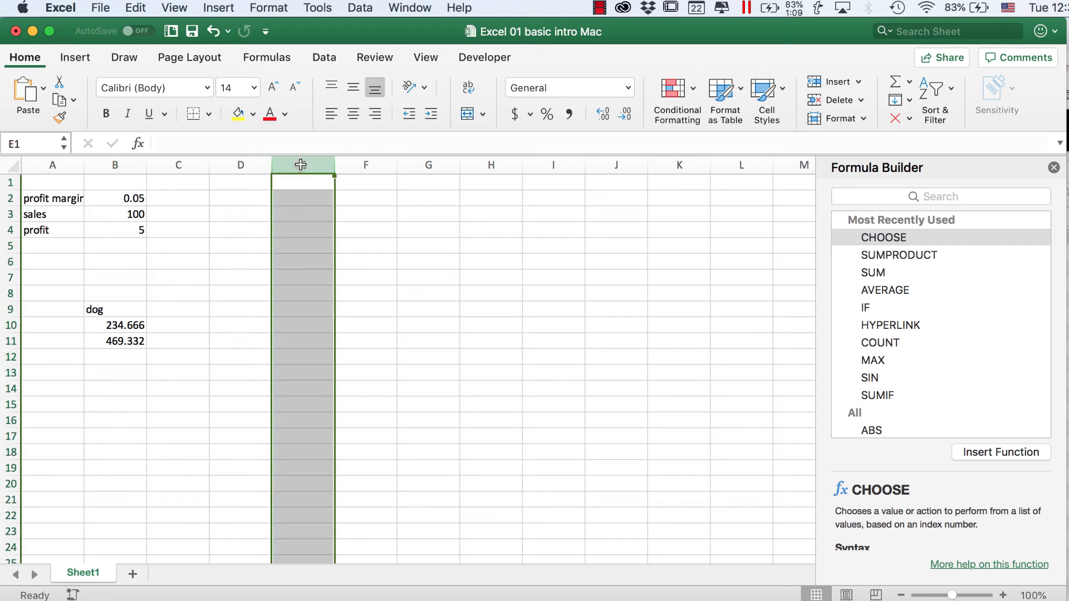
pyautogui.click(123, 163)
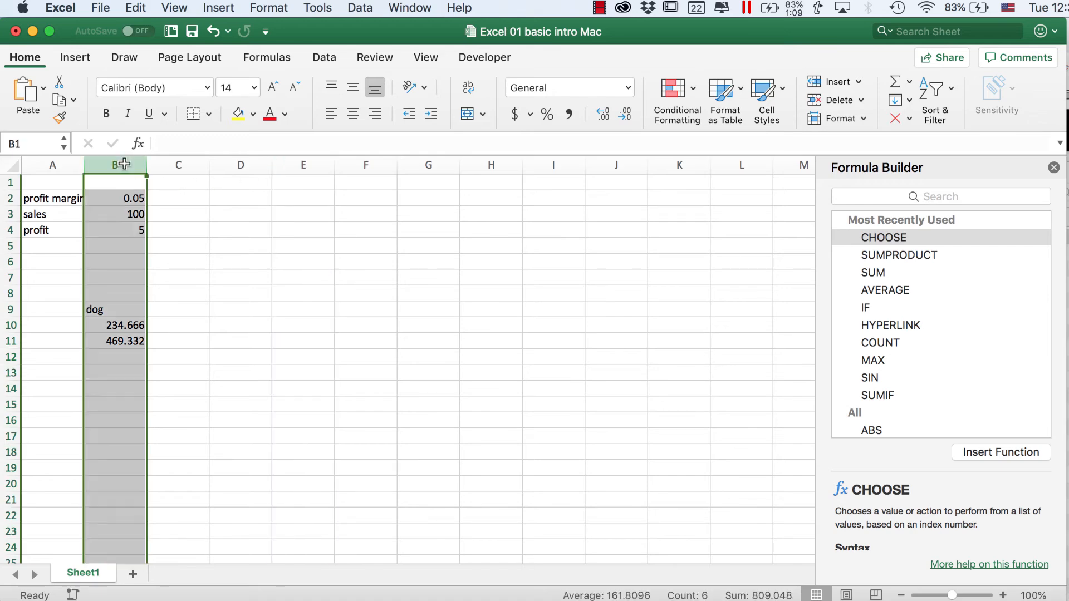
pyautogui.rightClick(123, 164)
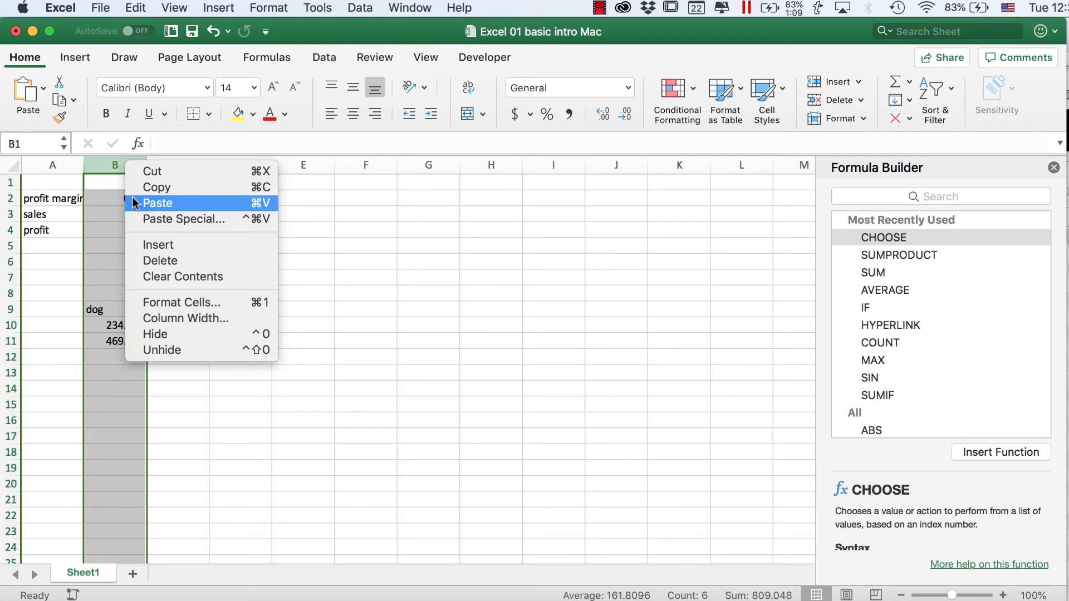
pyautogui.click(154, 259)
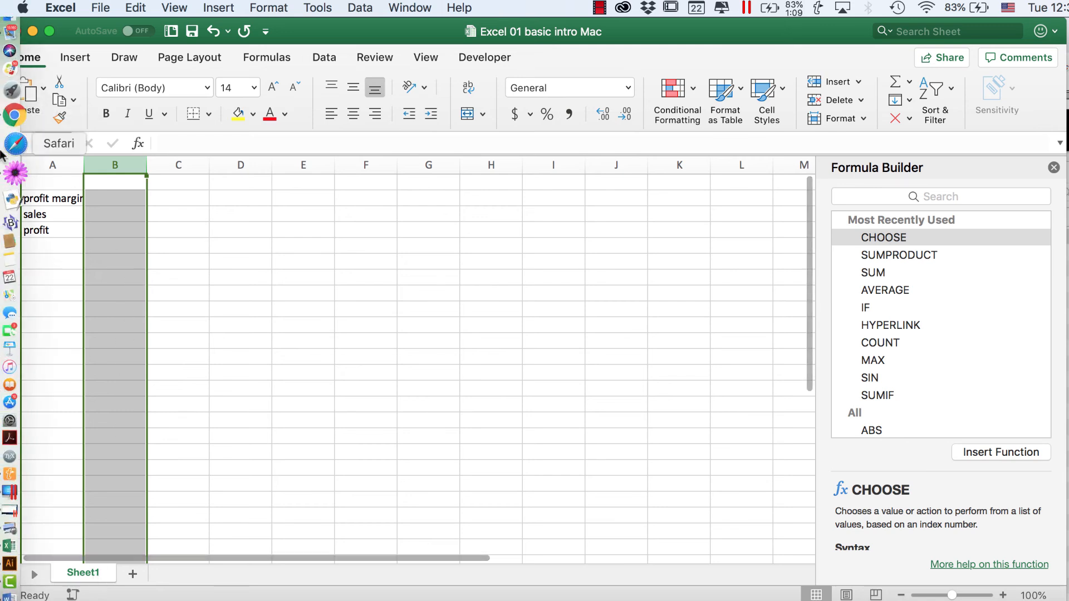
# Switch the sheet to Page Layout view, look through its pages and return to Normal view
pyautogui.click(176, 7)
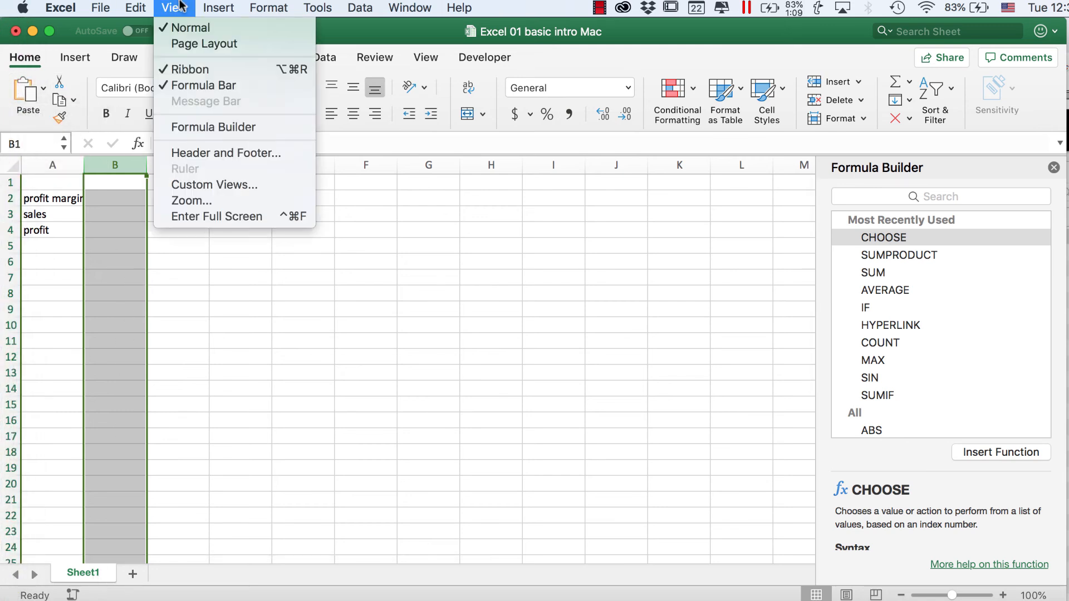
pyautogui.click(182, 48)
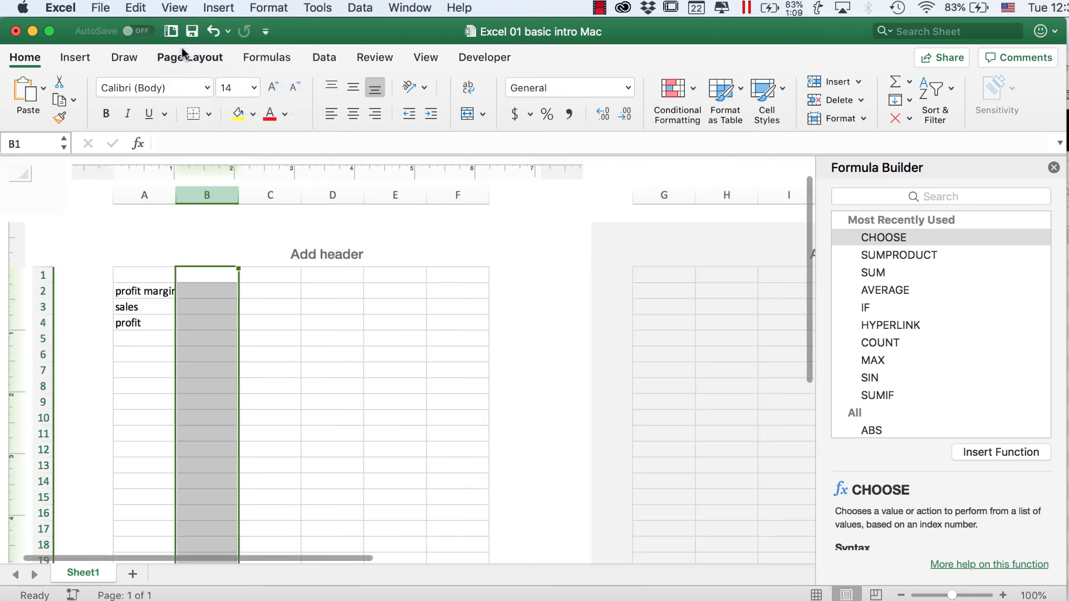
pyautogui.scroll(-5, 414, 464)
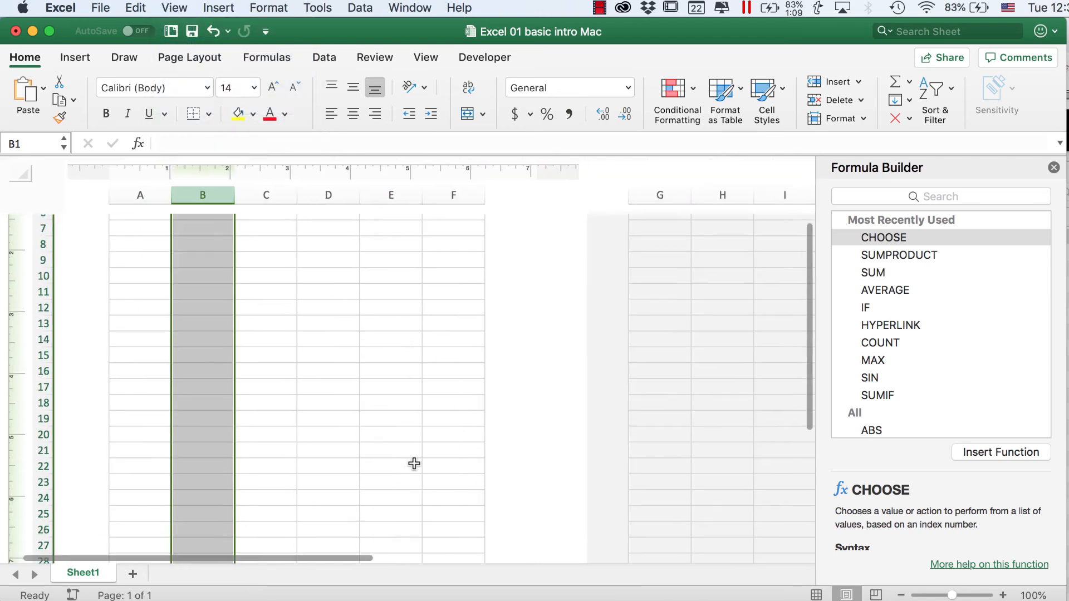
pyautogui.scroll(-15, 413, 463)
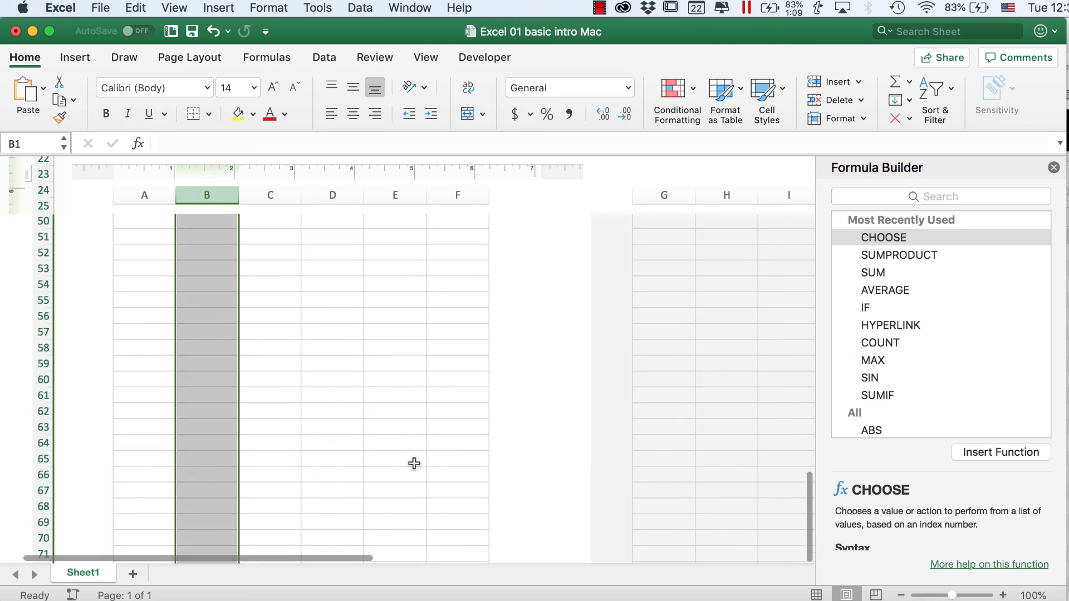
pyautogui.scroll(-3, 414, 464)
pyautogui.scroll(20, 413, 464)
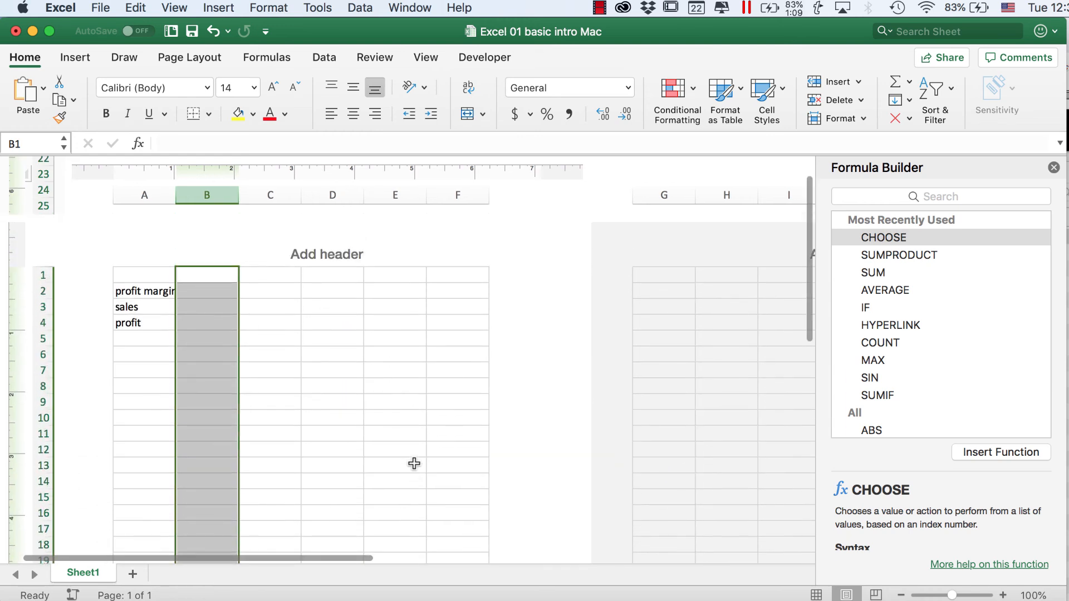
pyautogui.scroll(-3, 413, 463)
pyautogui.scroll(1, 414, 464)
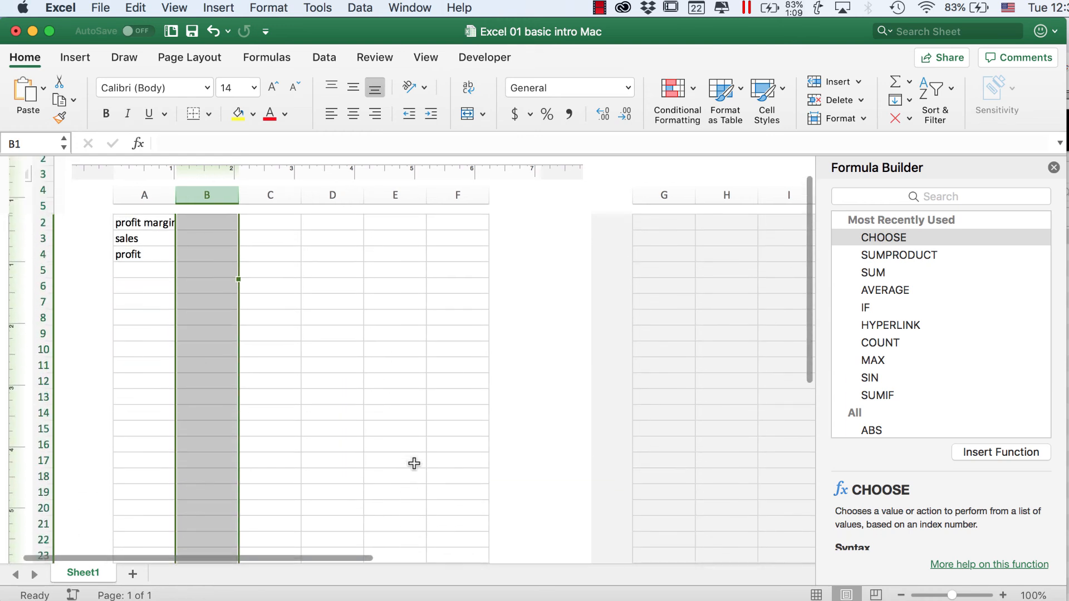
pyautogui.scroll(2, 414, 464)
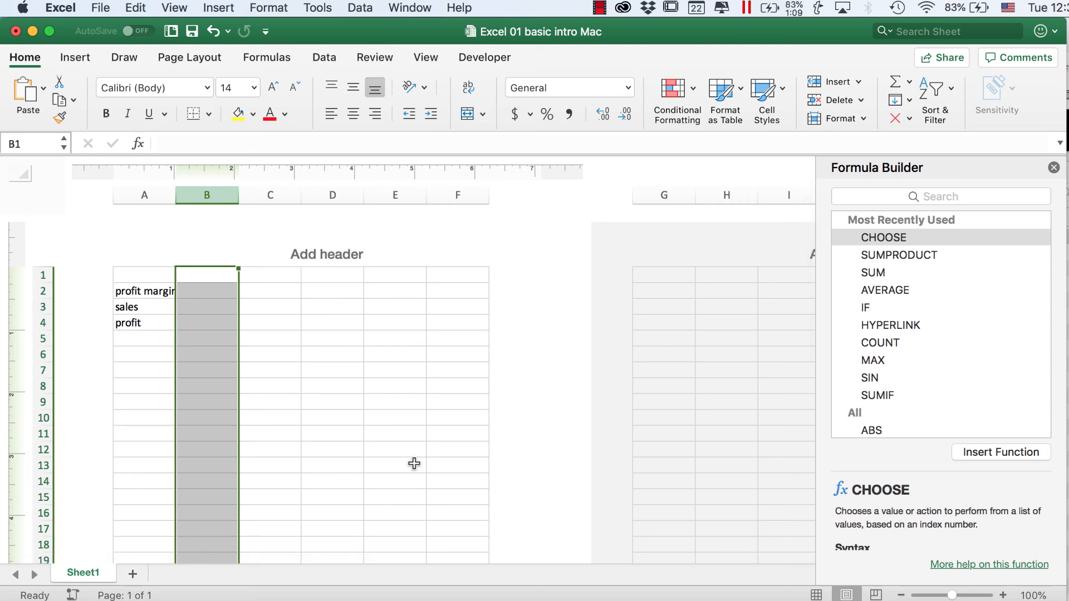
pyautogui.click(180, 7)
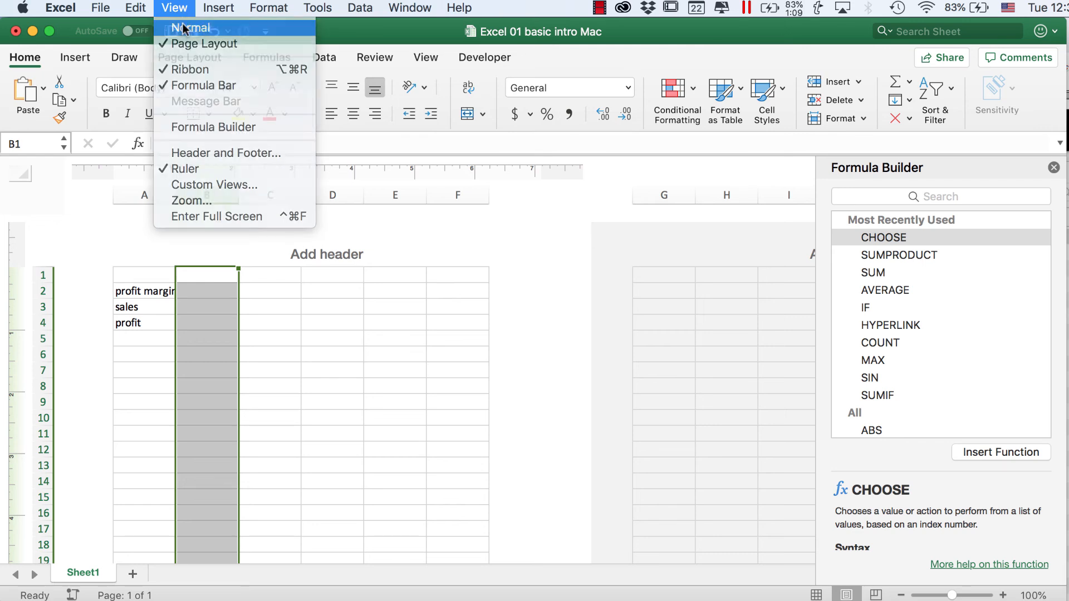
pyautogui.click(185, 28)
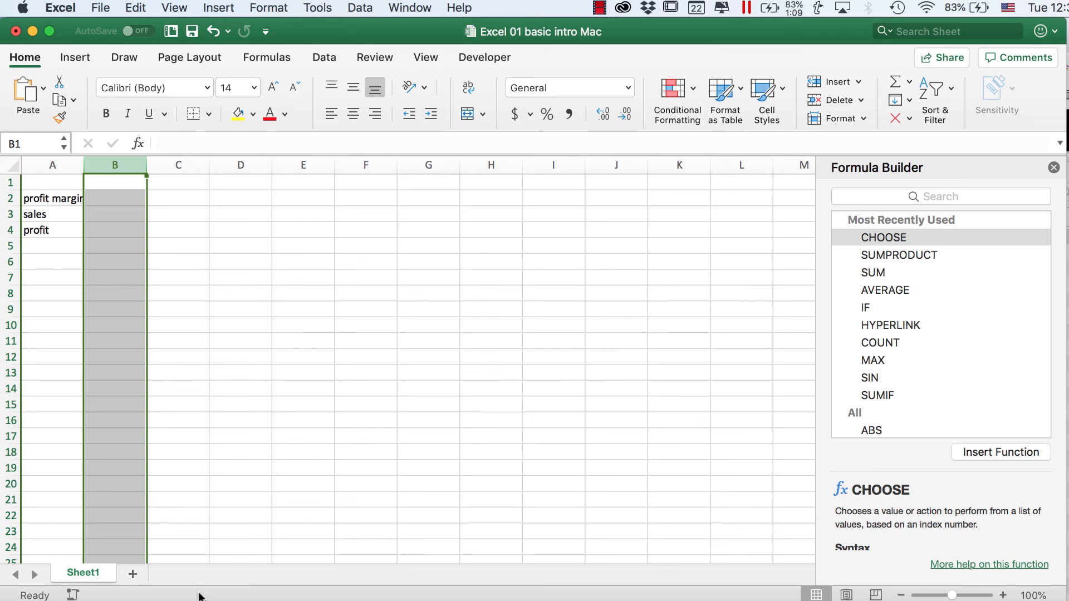
# Enter the numbers 1, 2, 3 and 4 down cells D5 to D8
pyautogui.click(242, 248)
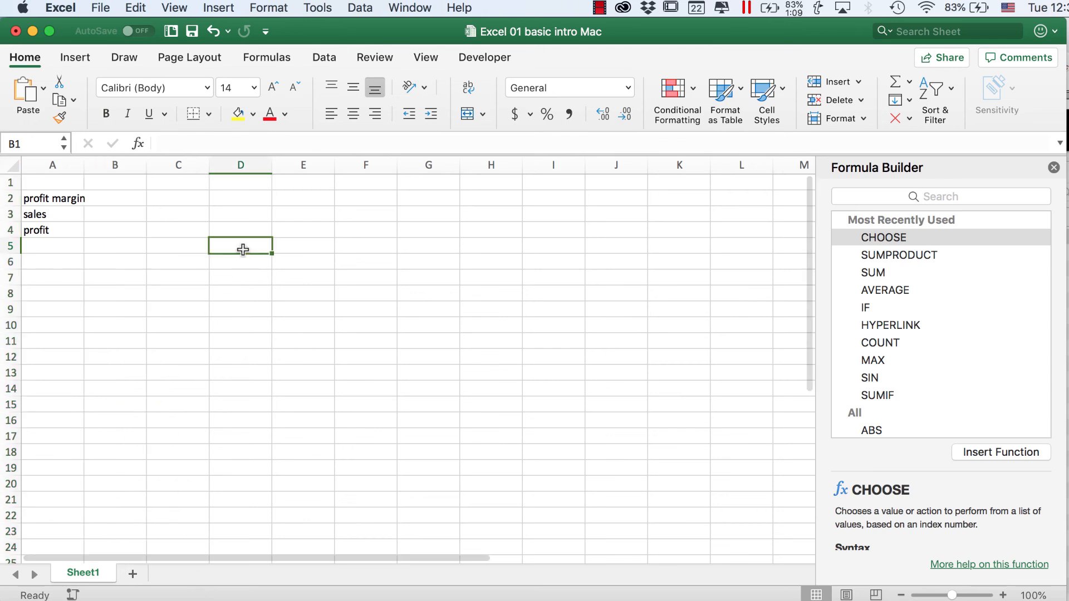
pyautogui.write('1')
pyautogui.press('Return')
pyautogui.write('2')
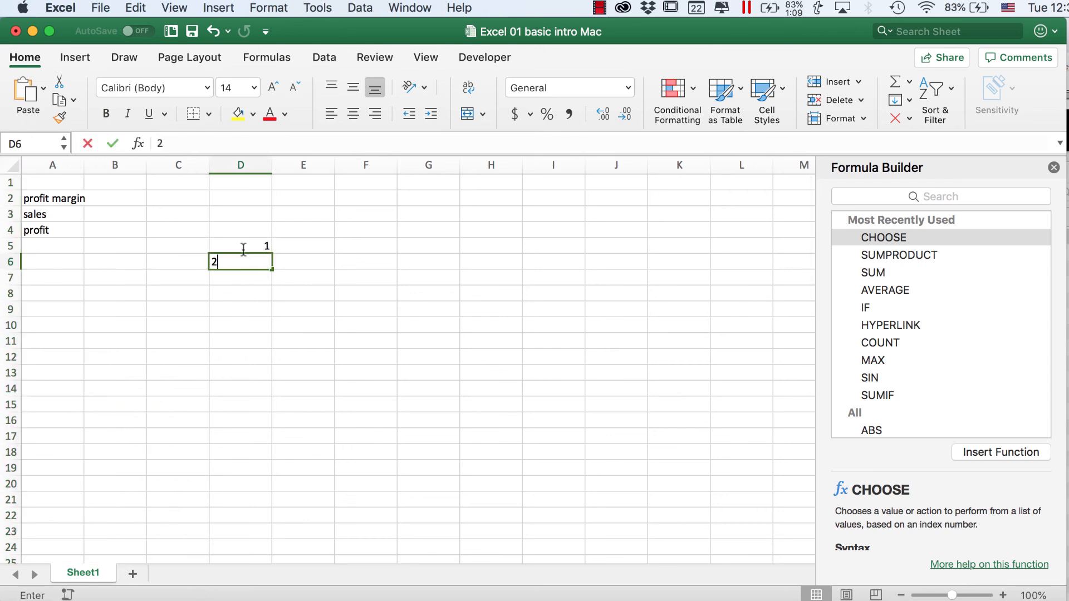
pyautogui.press('Return')
pyautogui.write('3')
pyautogui.press('Return')
pyautogui.write('4')
pyautogui.press('Up')
# Select cells D5:D8 to examine their average, count and sum in the status bar
pyautogui.press('Up')
pyautogui.press('Up')
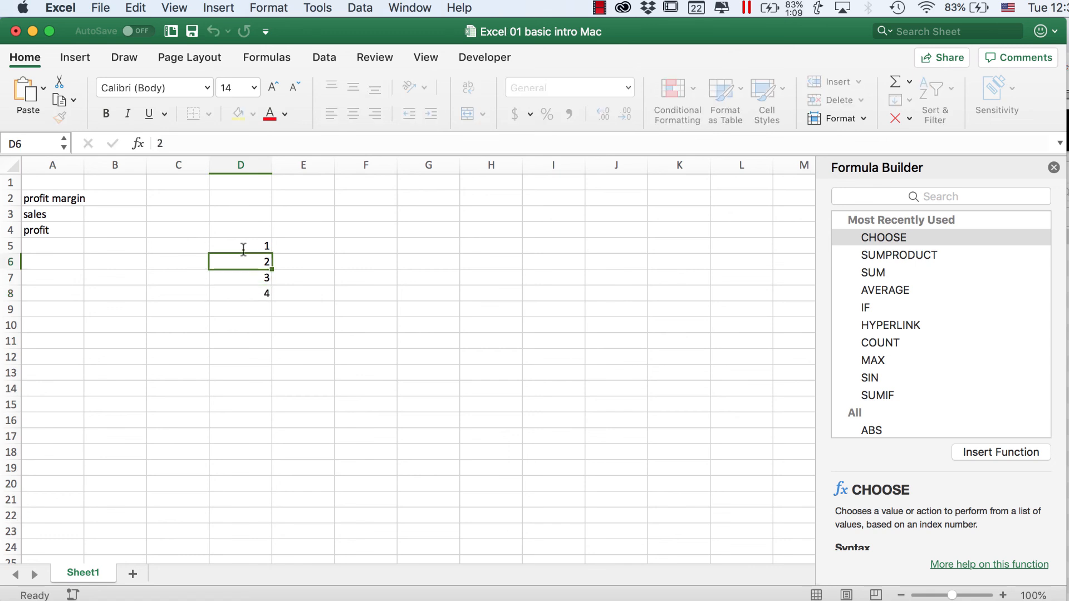
pyautogui.hotkey('shift', 'Down')
pyautogui.hotkey('shift', 'Down')
pyautogui.hotkey('shift', 'Down')
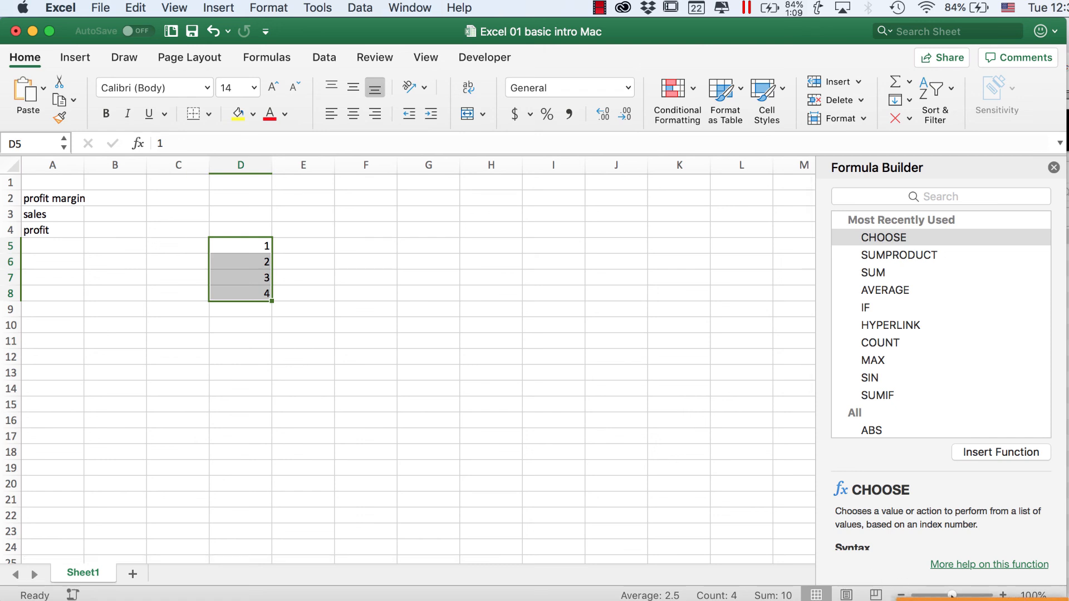
# Try zooming the sheet out and back in, and enlarge it to 114%
pyautogui.moveTo(952, 595); pyautogui.dragTo(928, 595)
pyautogui.moveTo(919, 595); pyautogui.dragTo(951, 595)
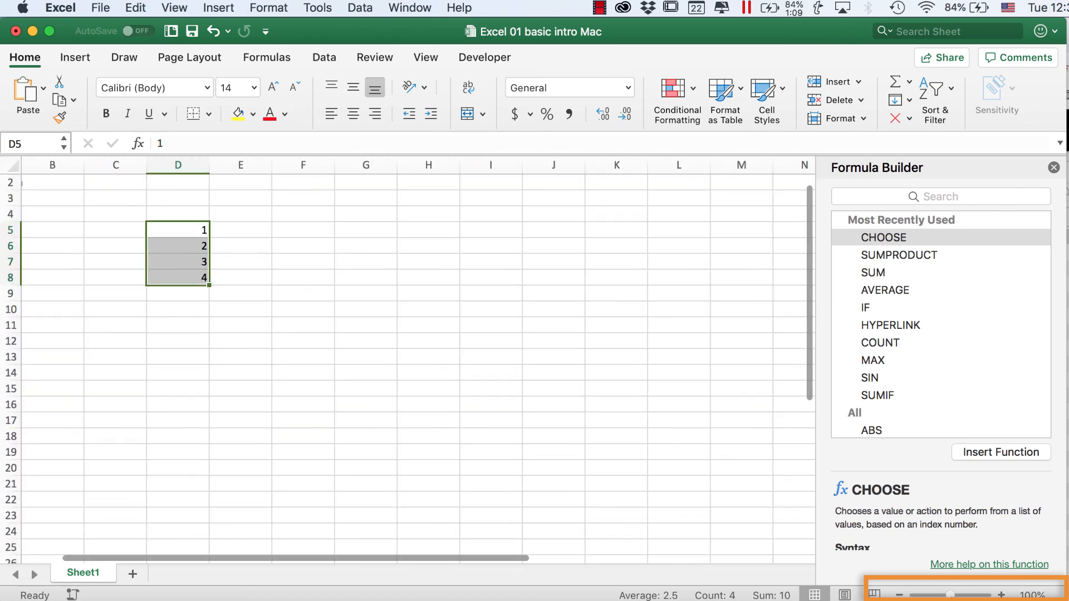
pyautogui.rightClick(951, 594)
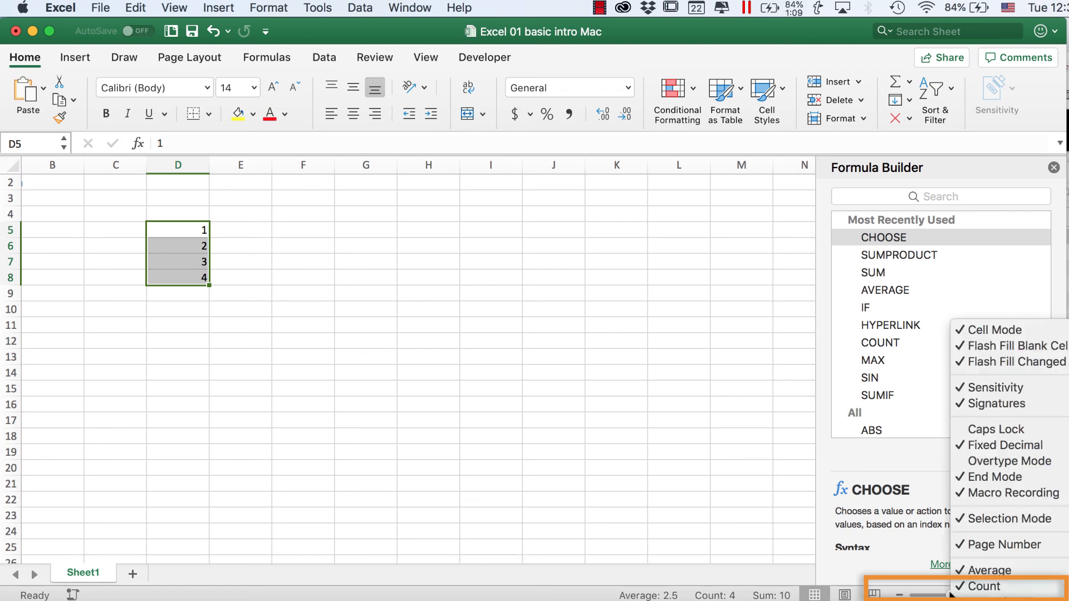
pyautogui.click(926, 594)
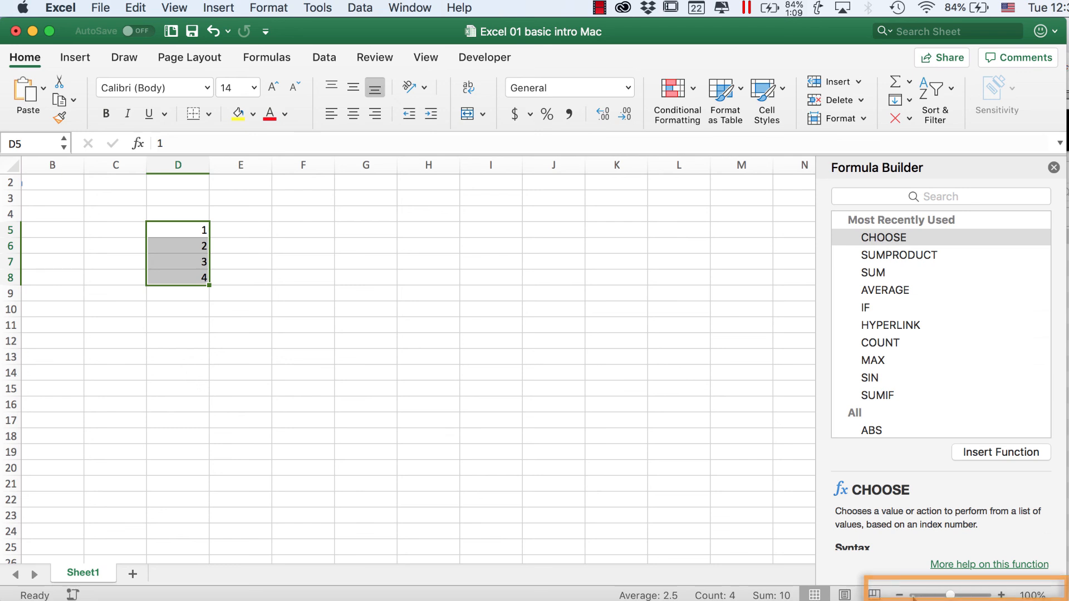
pyautogui.moveTo(951, 595); pyautogui.dragTo(953, 596)
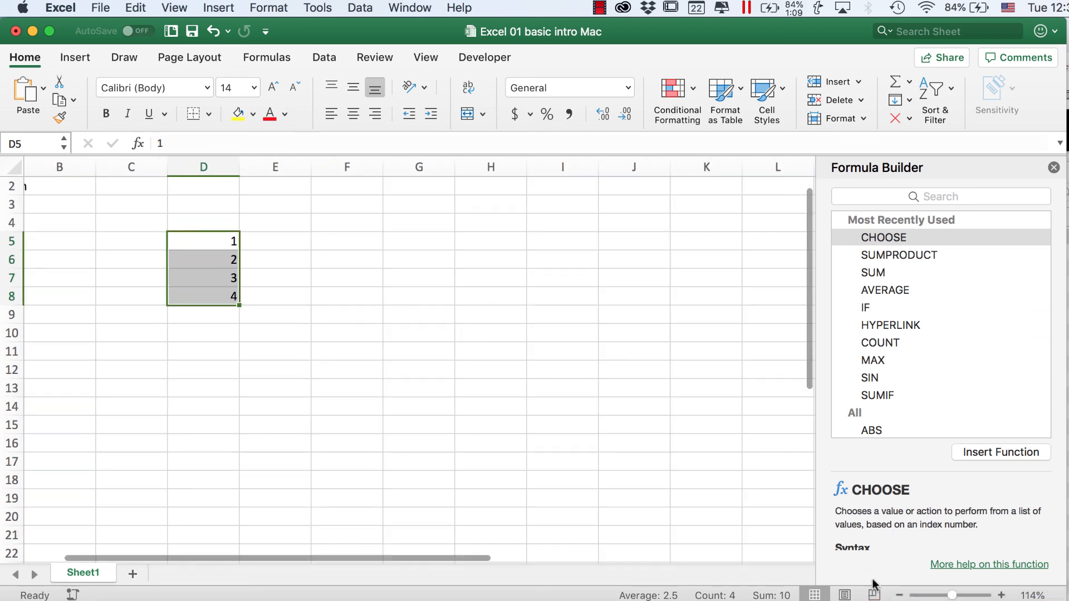
pyautogui.scroll(-10, 617, 395)
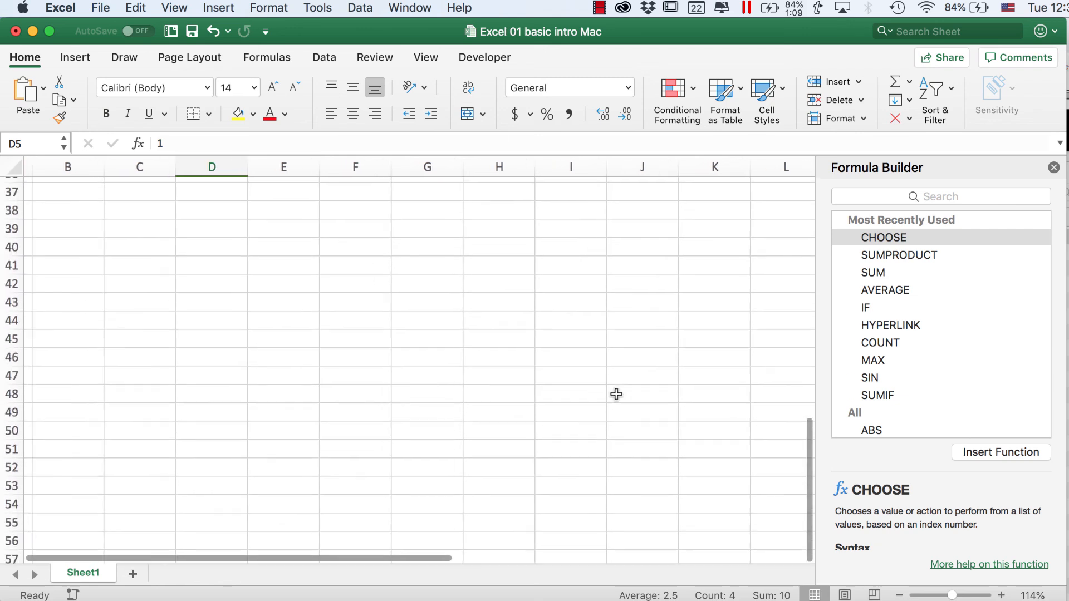
pyautogui.scroll(10, 617, 394)
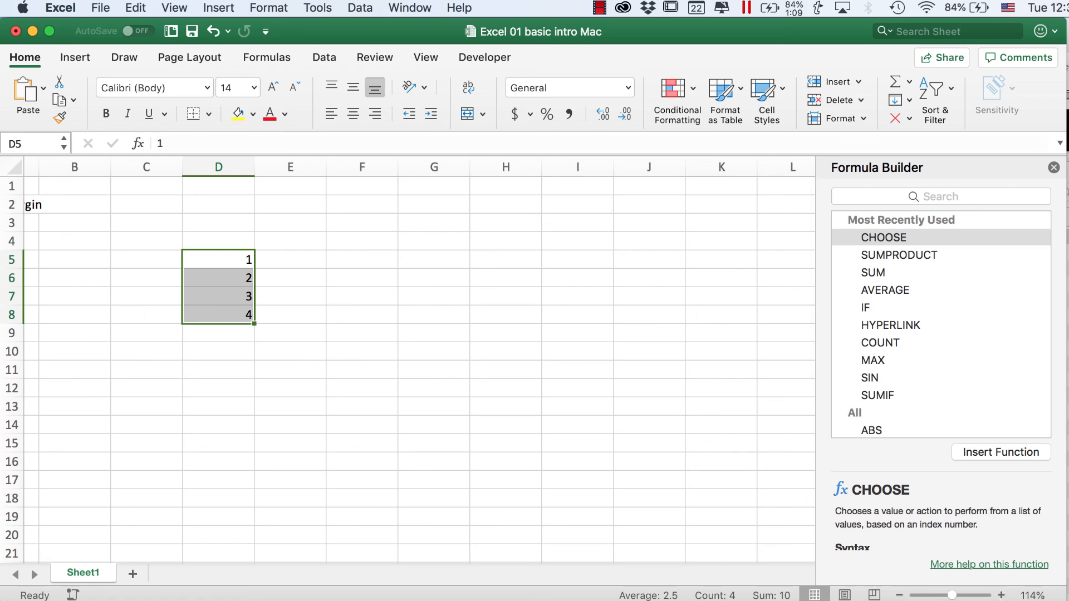
# Set the sheet's zoom to the preset 100% magnification
pyautogui.click(1033, 595)
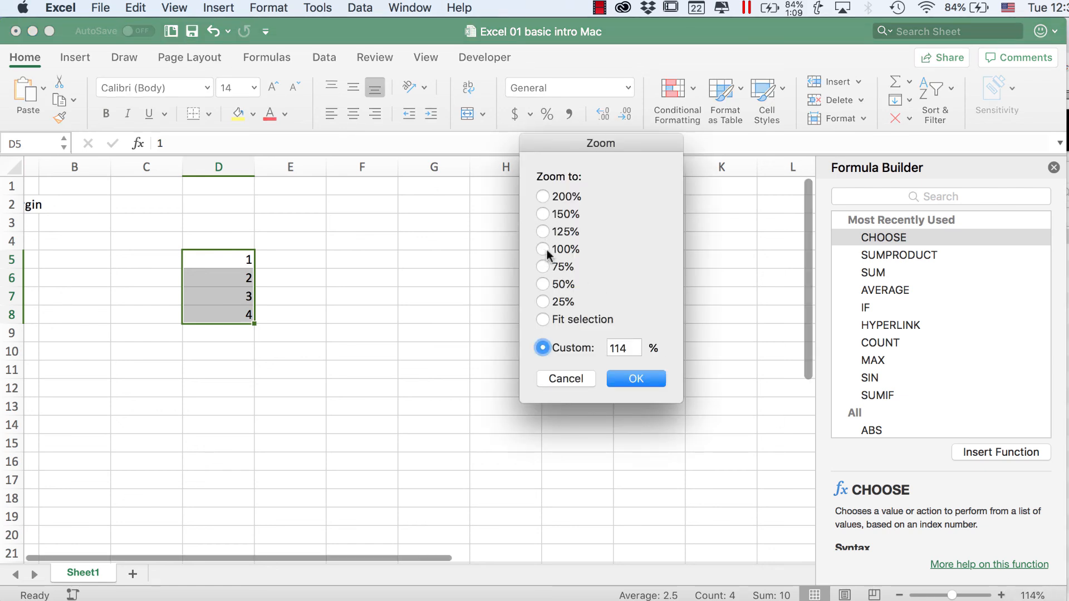
pyautogui.click(544, 249)
pyautogui.click(636, 379)
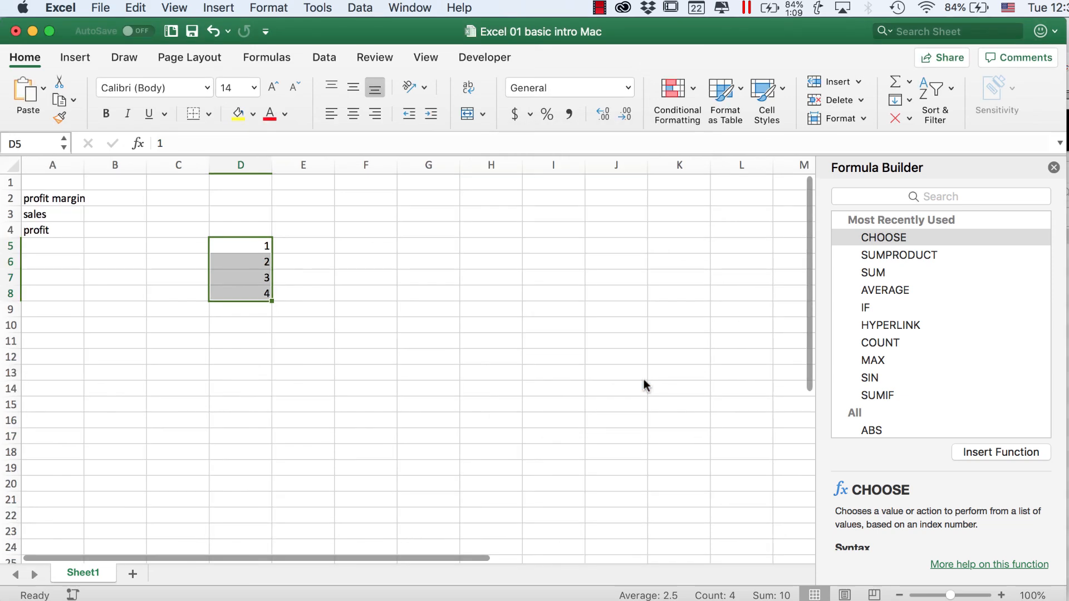